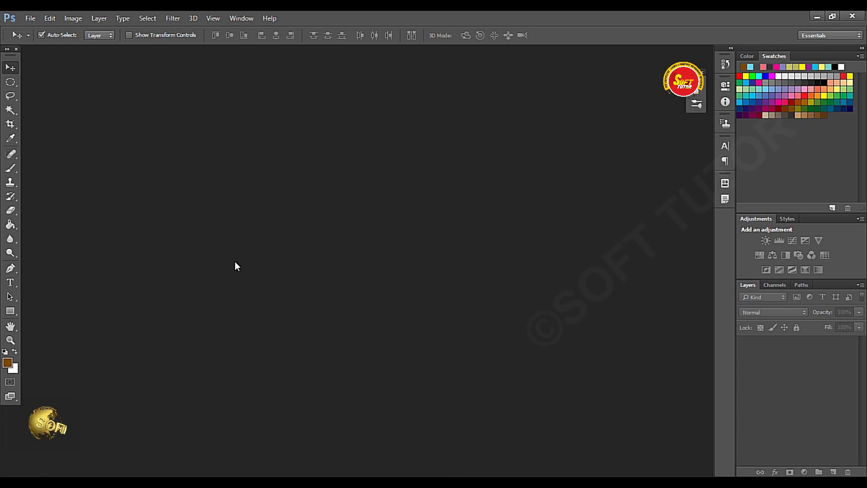
Step: Make a new document from the International Paper A4 preset at 300 px/inch with a White background
click(30, 18)
click(39, 27)
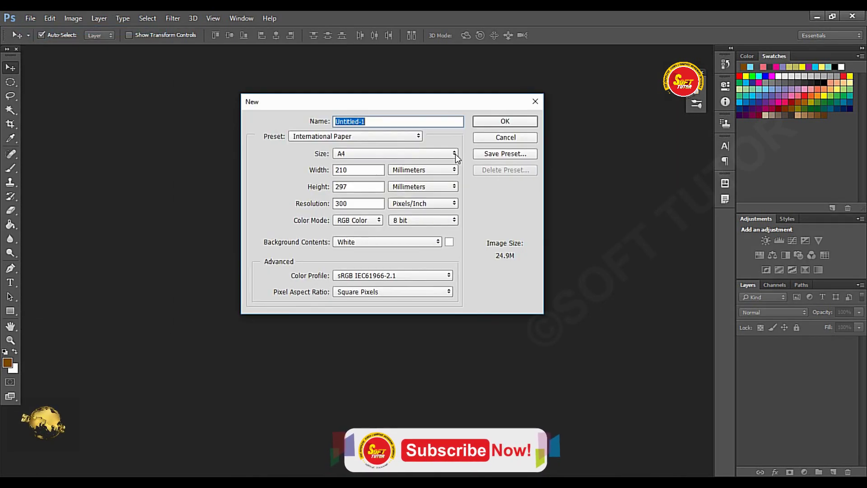
click(513, 122)
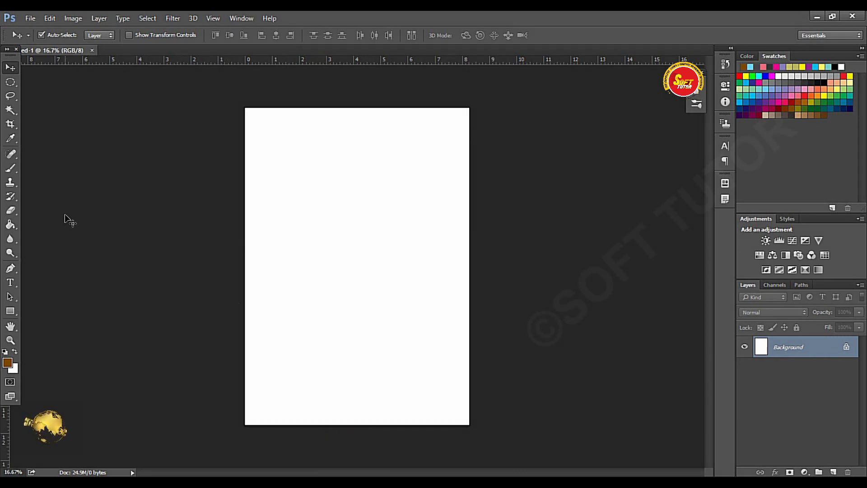
Step: Select the plain Brush Tool from the brush tools flyout
key(s)
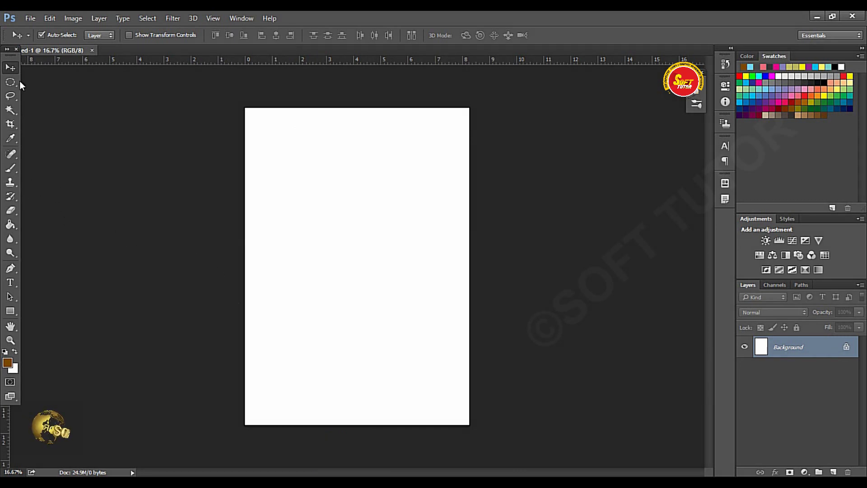
click(16, 167)
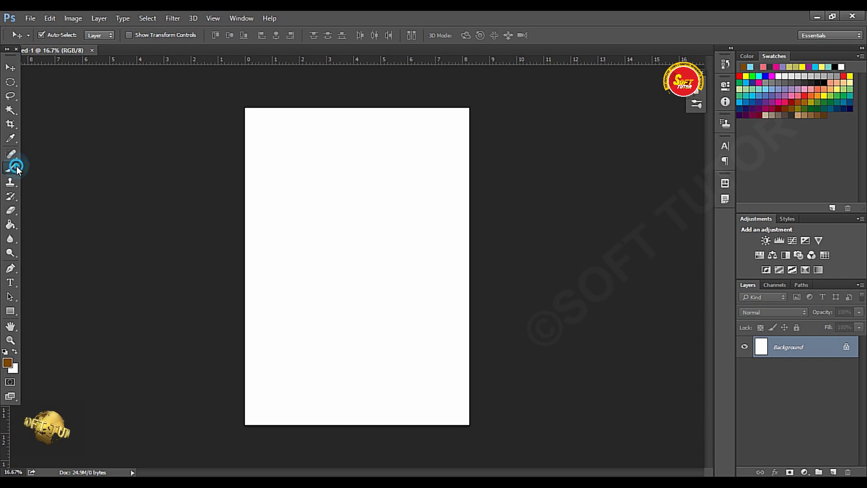
drag(16, 167, 75, 170)
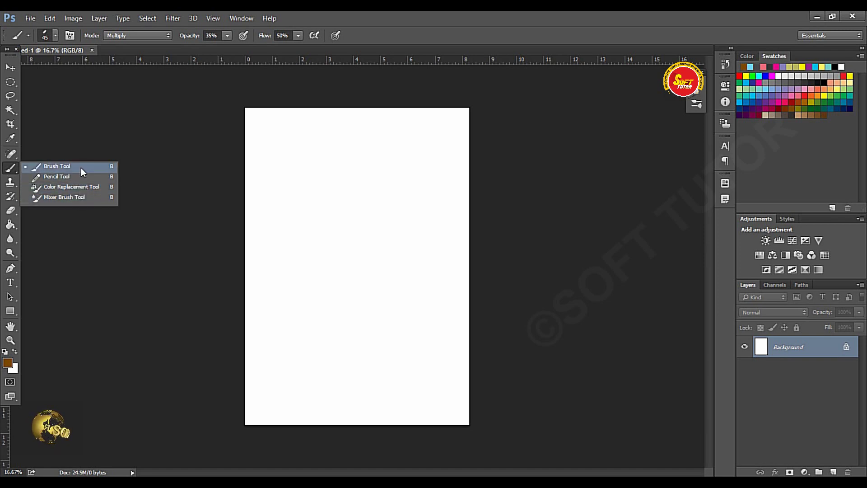
click(55, 167)
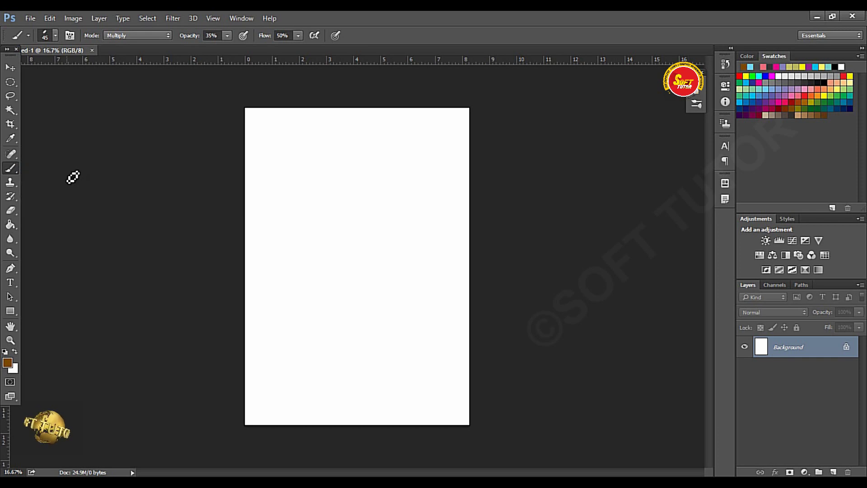
Step: Bring up the Brush Tool's saved Tool Preset picker in the options bar
click(55, 35)
click(27, 35)
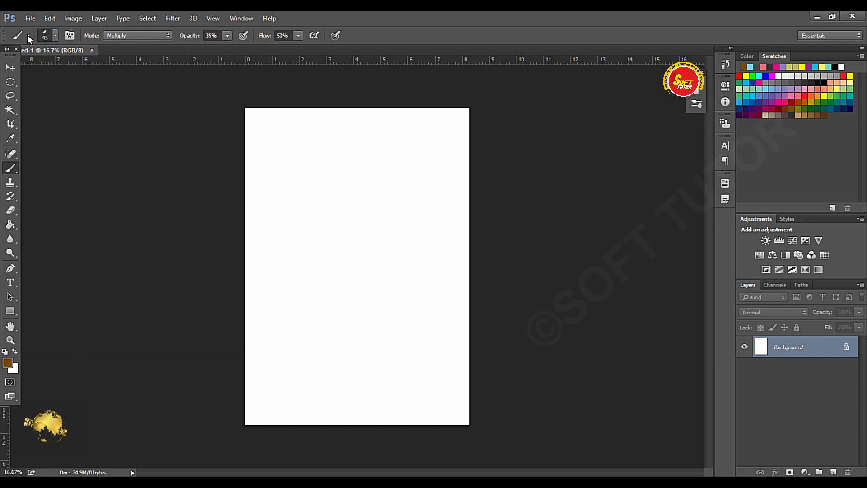
click(19, 35)
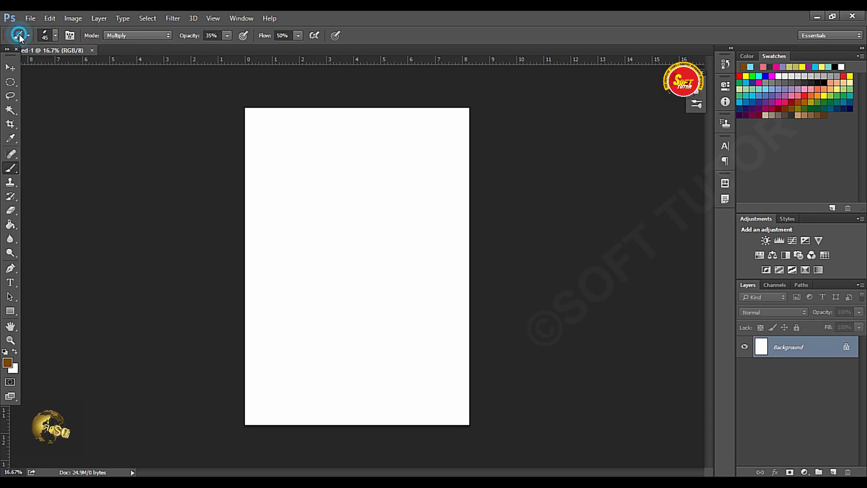
click(28, 34)
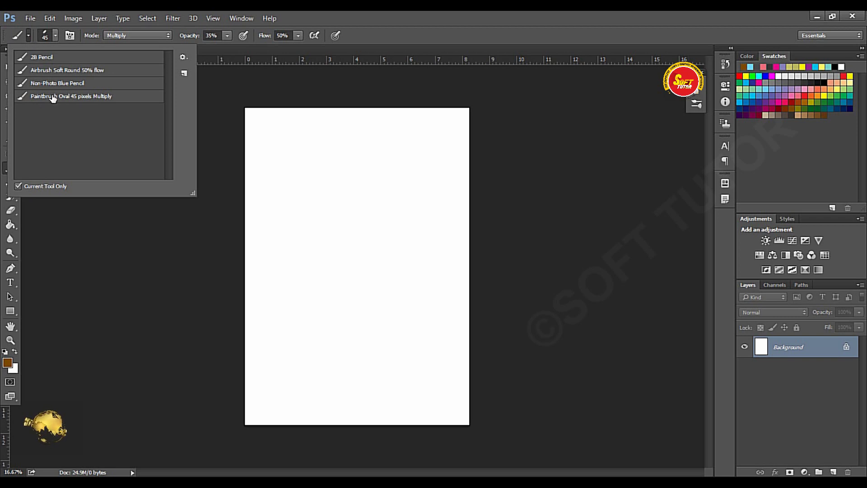
Step: Try the Airbrush presets, then load the 2B Pencil tool preset
click(45, 68)
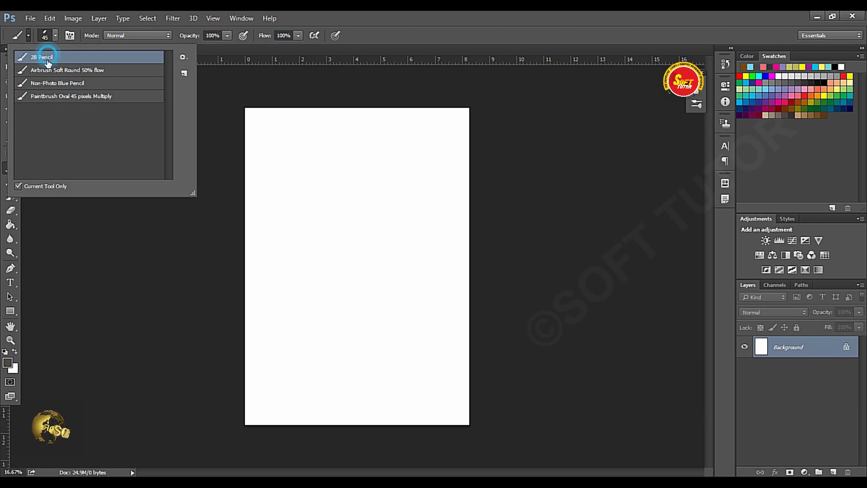
click(48, 85)
click(42, 57)
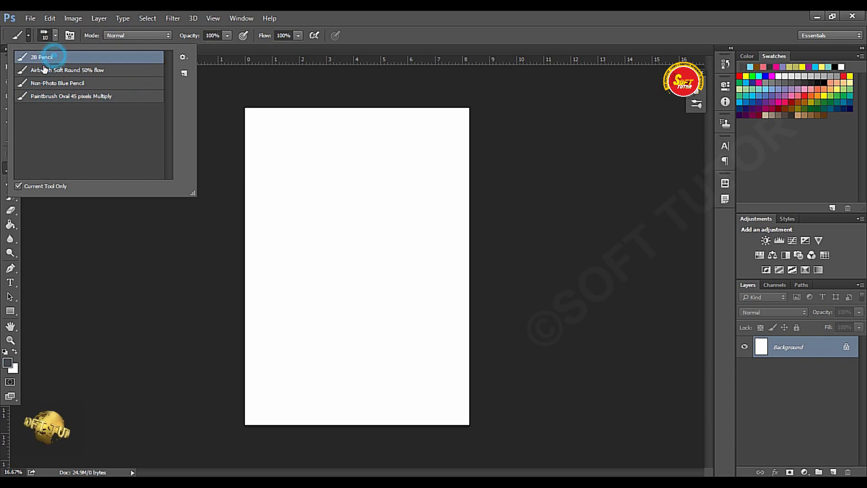
Step: Choose the Soft Round tip and adjust it toward 96 px size and 23% hardness
click(55, 35)
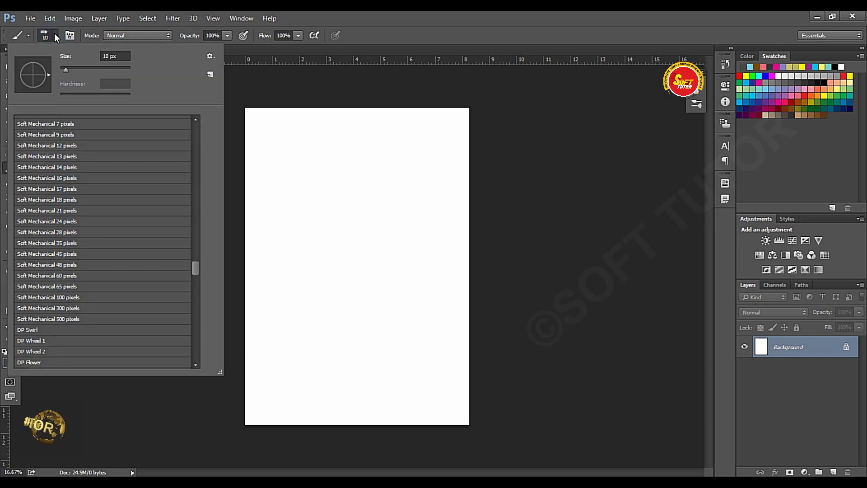
drag(67, 70, 105, 66)
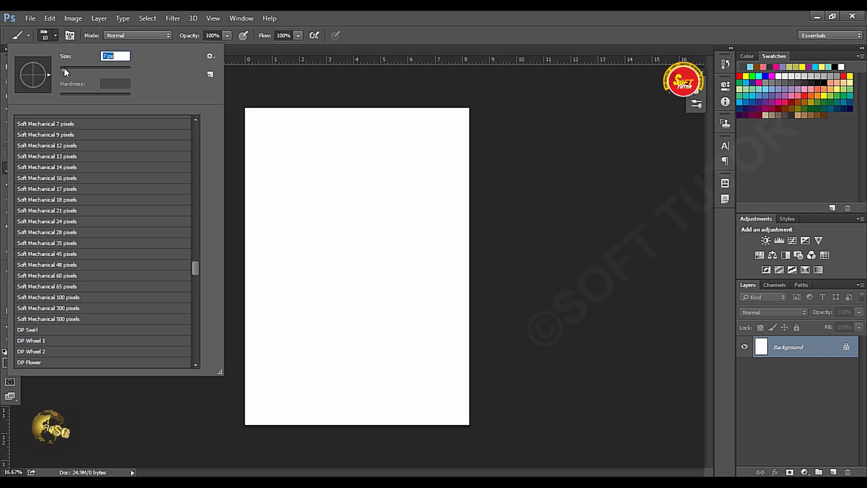
scroll(90, 203, up, 15)
click(32, 120)
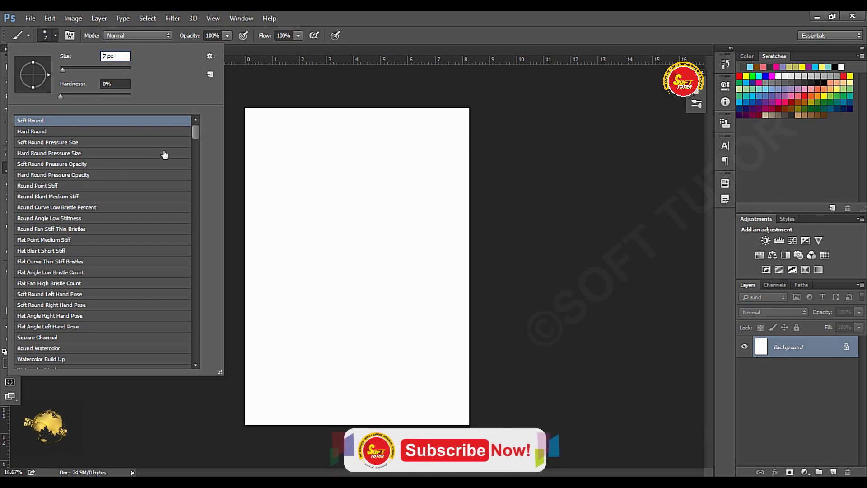
mouse_move(197, 130)
mouse_down()
mouse_move(192, 147)
mouse_move(196, 131)
mouse_up()
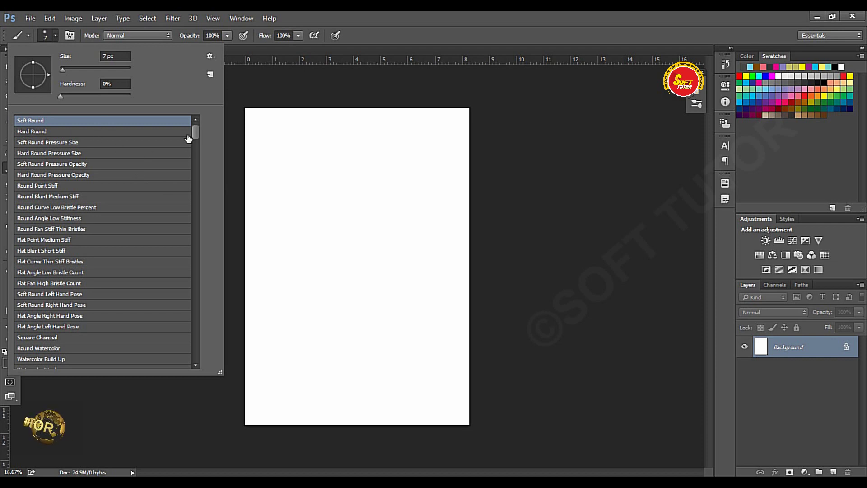
click(55, 35)
mouse_move(61, 70)
mouse_down()
mouse_move(89, 72)
mouse_move(73, 94)
mouse_move(100, 94)
mouse_up()
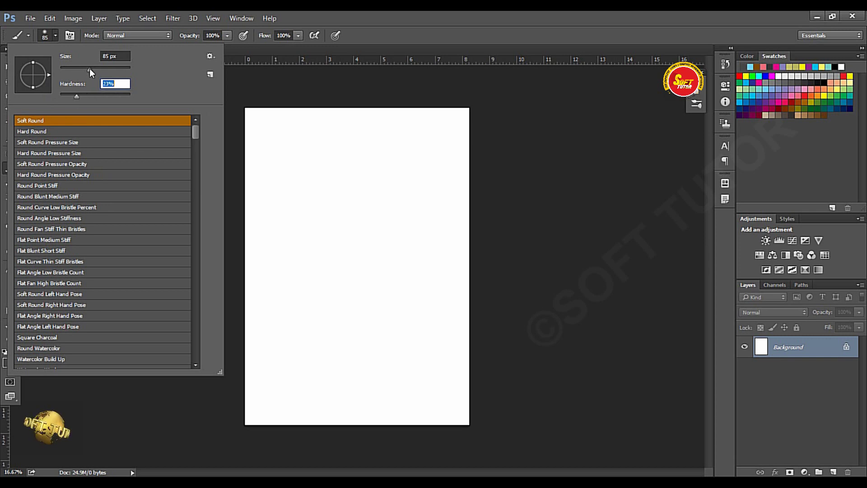
drag(89, 69, 93, 70)
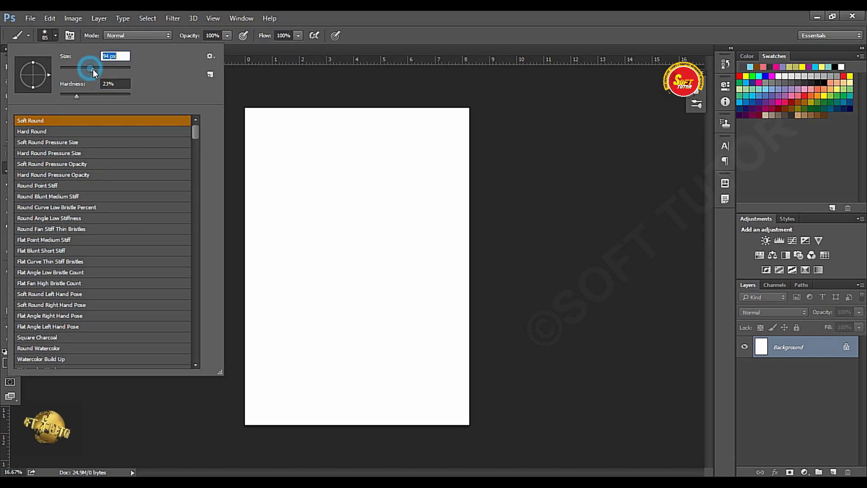
Step: Start saving the Soft Round brush as a new preset, then cancel the naming dialog
click(210, 56)
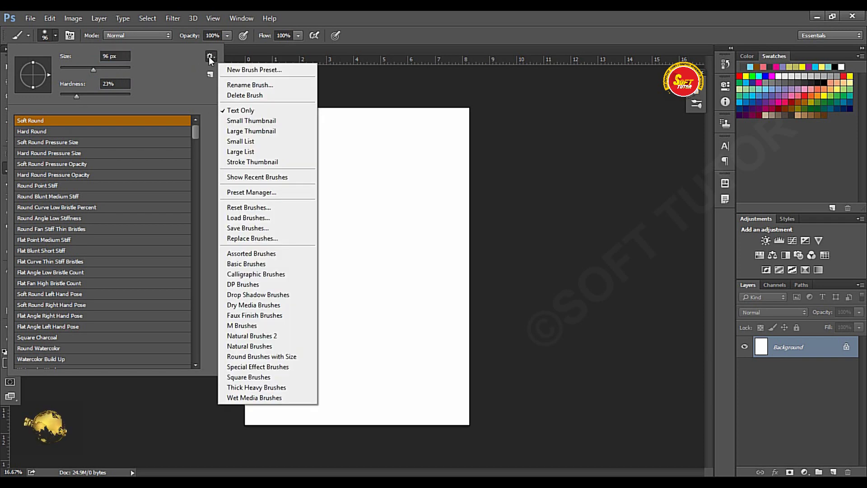
click(248, 72)
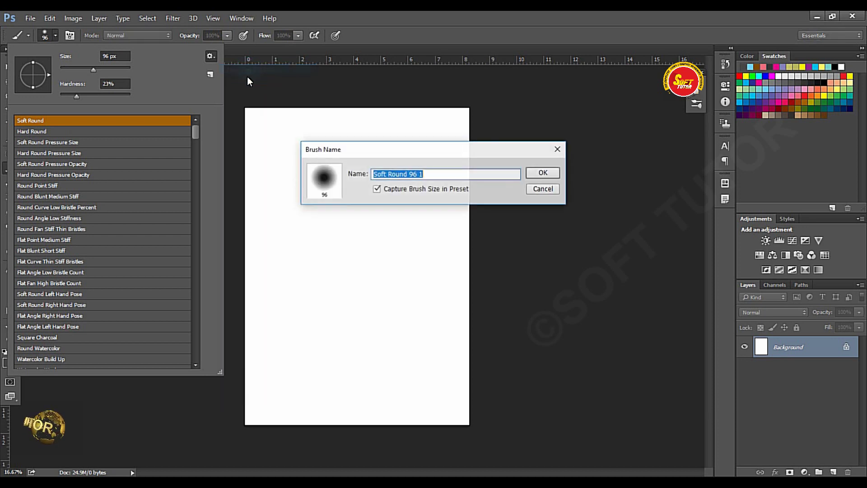
drag(400, 150, 385, 148)
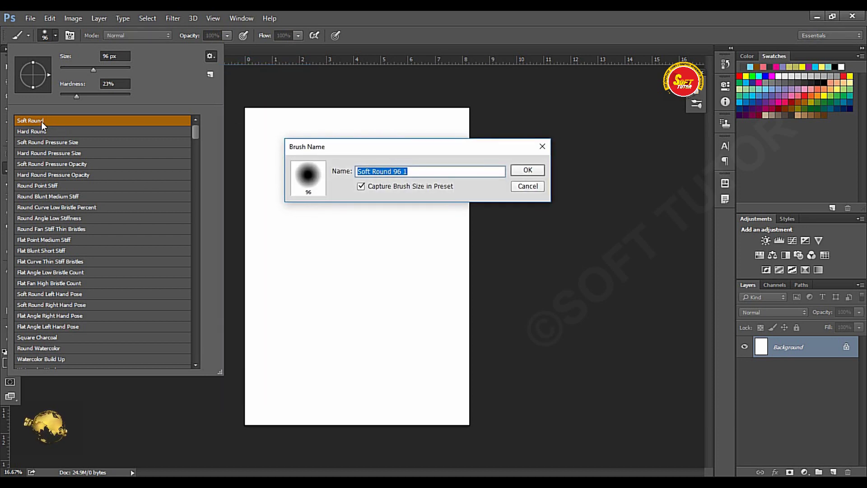
drag(366, 151, 339, 149)
click(396, 169)
mouse_move(396, 170)
mouse_down()
mouse_move(321, 173)
mouse_move(352, 147)
mouse_up()
click(521, 187)
Step: Start renaming the Soft Round brush, then abandon the rename
click(211, 56)
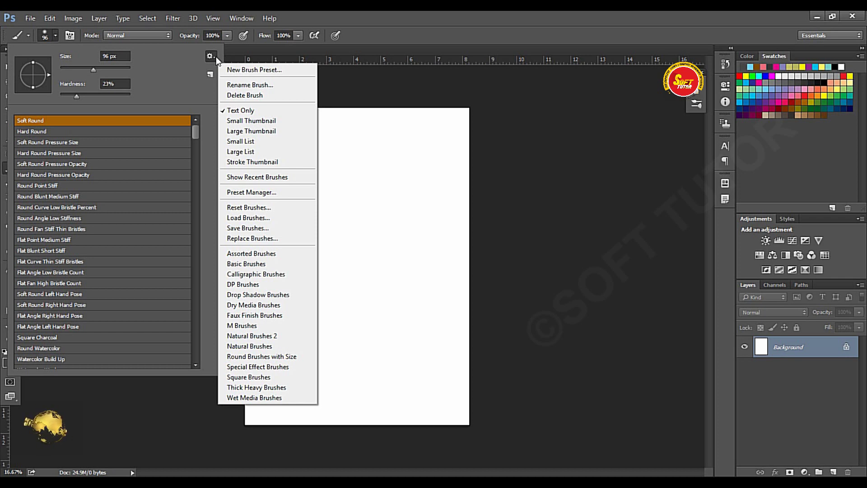
click(254, 86)
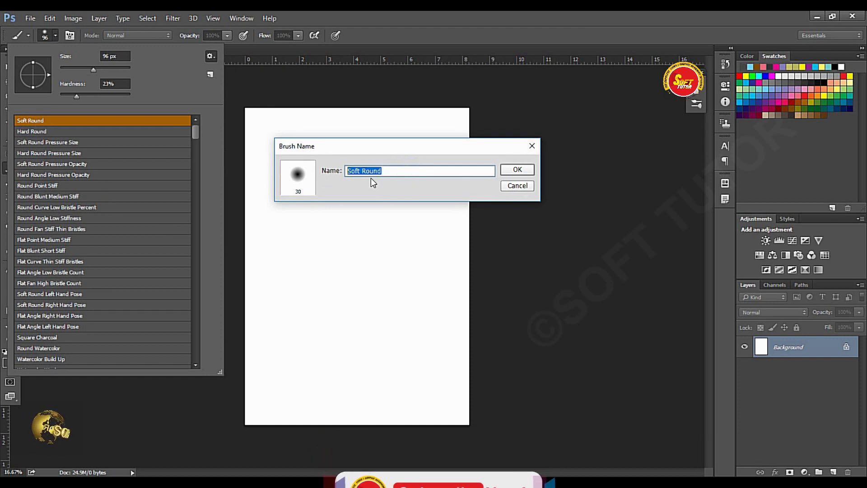
click(535, 148)
click(210, 56)
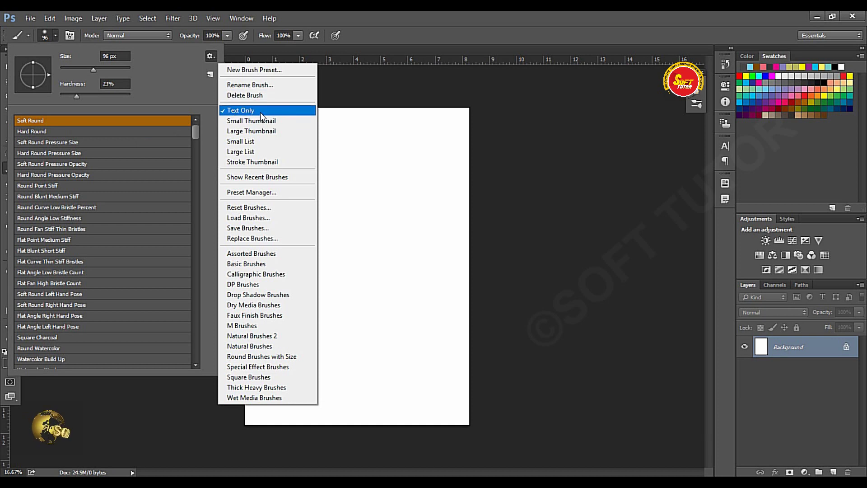
Step: Try the Small Thumbnail, Large Thumbnail and Small List views of the brush presets
click(238, 125)
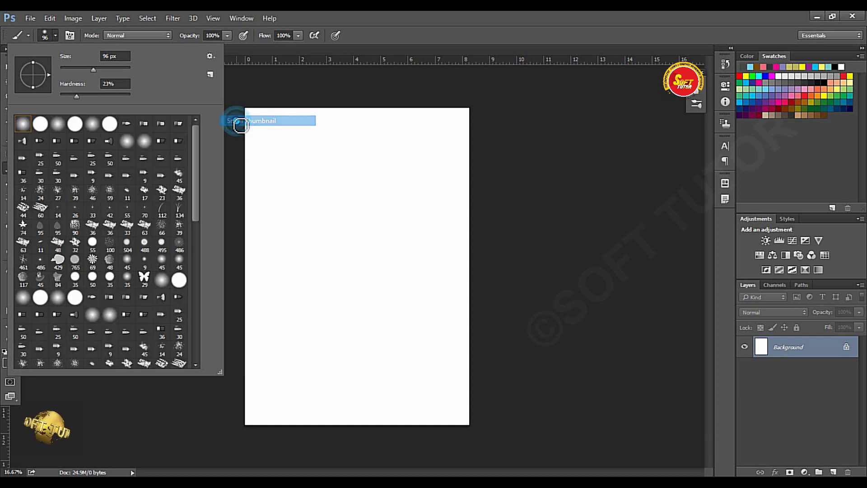
drag(194, 136, 196, 128)
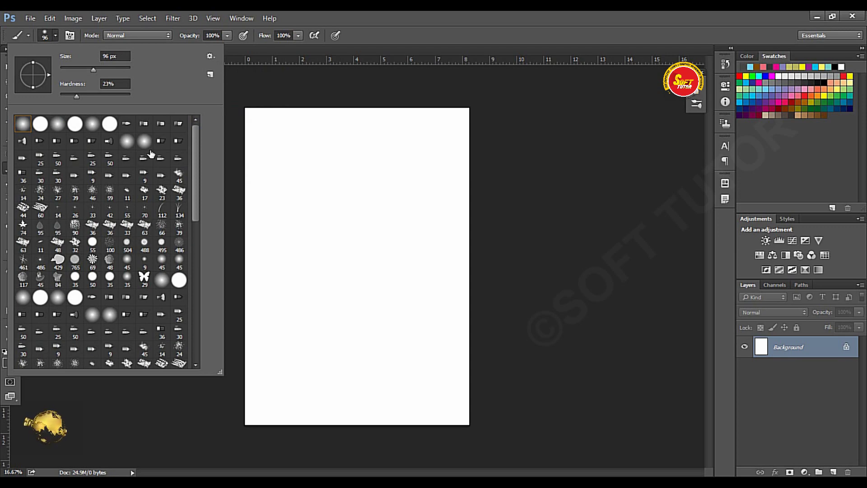
click(209, 61)
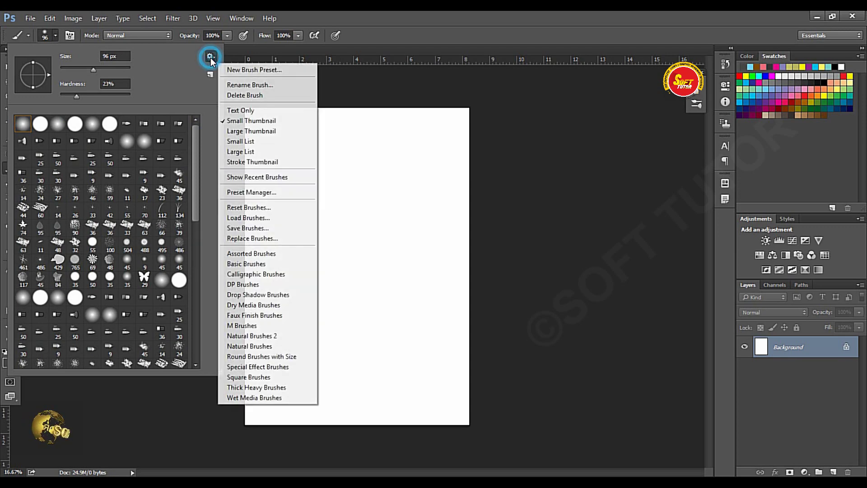
click(247, 131)
click(211, 57)
click(242, 142)
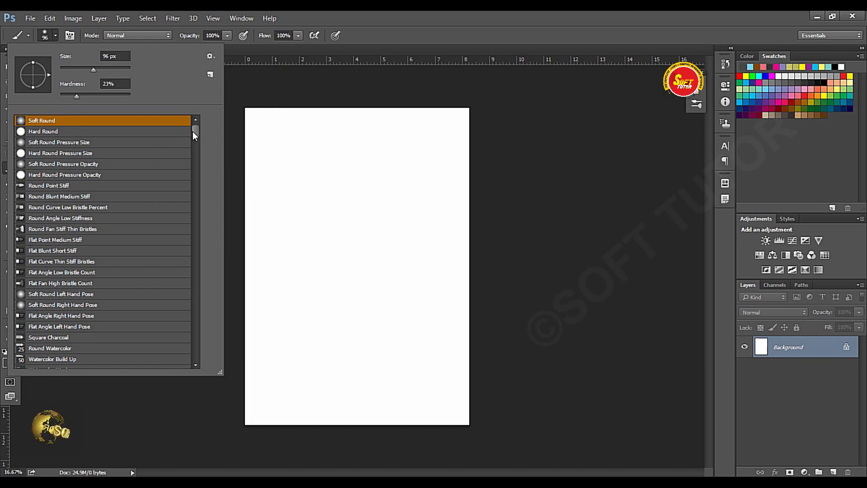
mouse_move(195, 131)
mouse_down()
mouse_move(195, 151)
mouse_move(197, 129)
mouse_up()
click(209, 56)
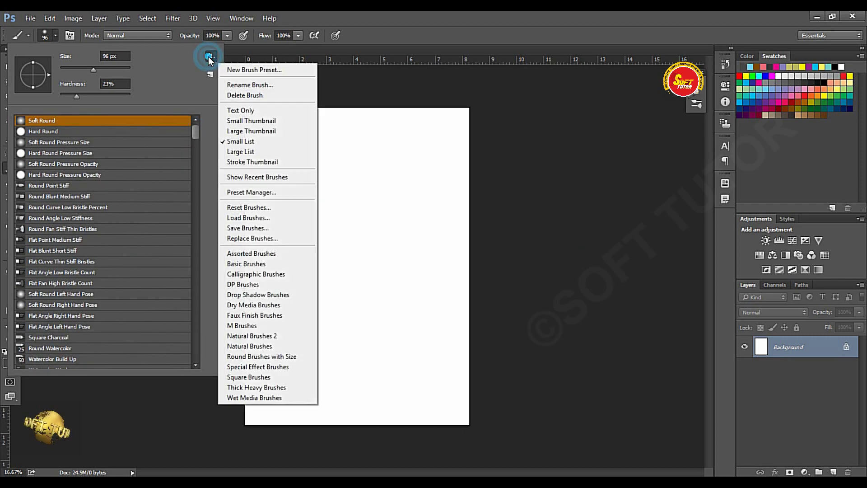
click(197, 133)
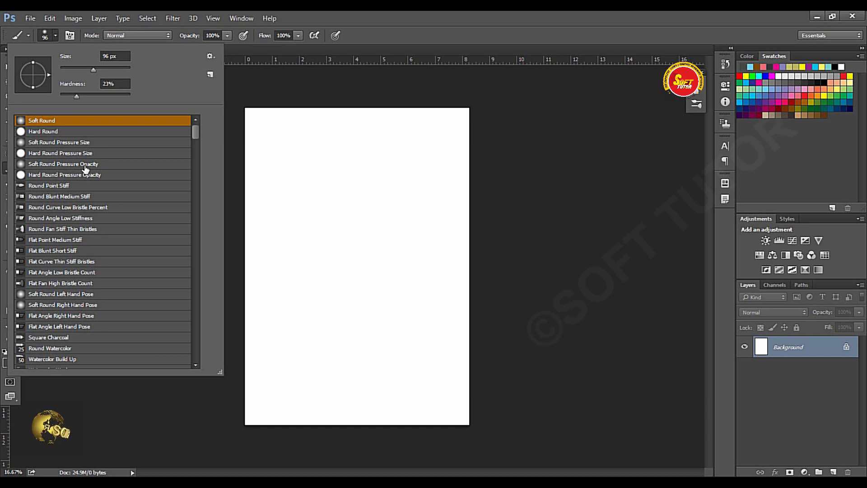
Step: Switch the preset list to Large List, then to Stroke Thumbnail
click(207, 56)
click(256, 152)
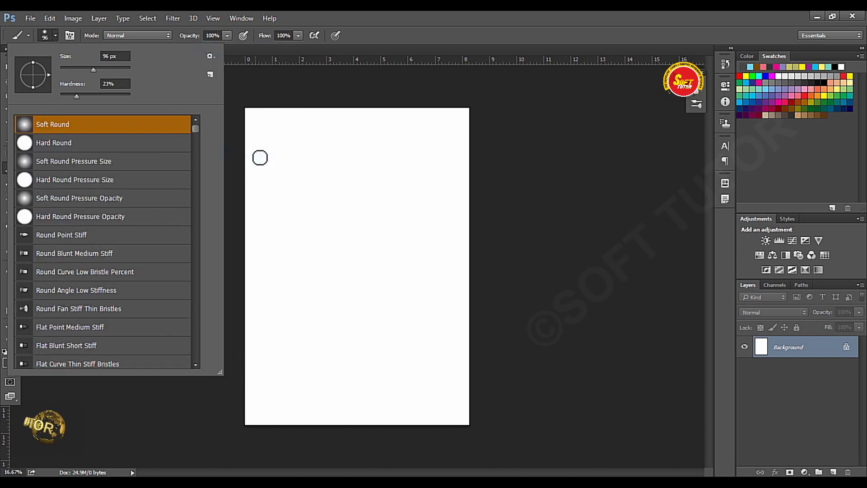
scroll(197, 136, down, 5)
scroll(196, 139, up, 5)
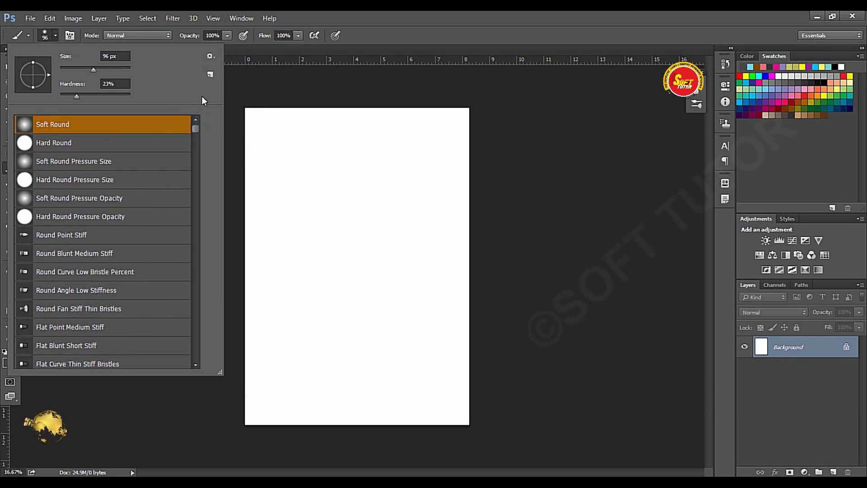
click(210, 55)
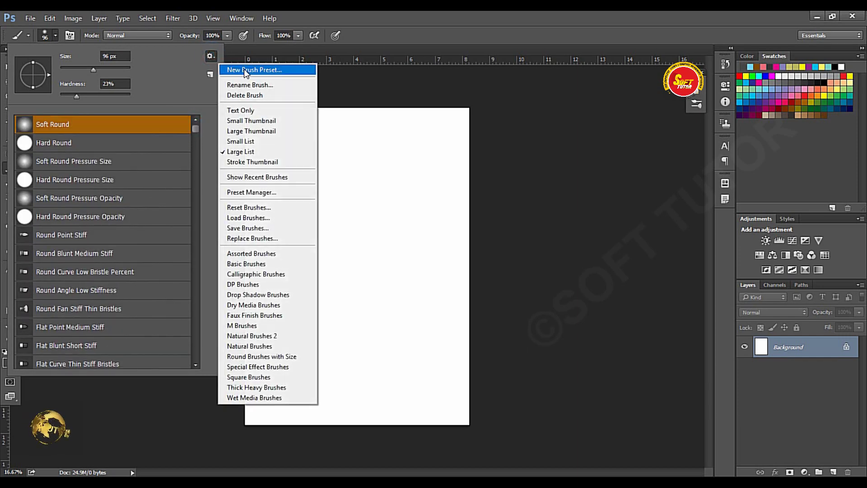
click(252, 163)
scroll(196, 131, down, 1)
scroll(195, 127, up, 1)
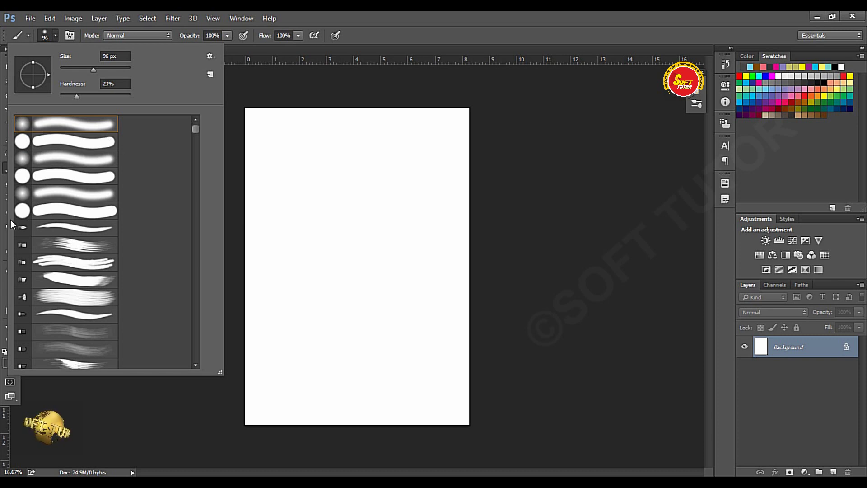
Step: Scroll the presets and select Hard Round at 100% hardness
drag(195, 129, 196, 153)
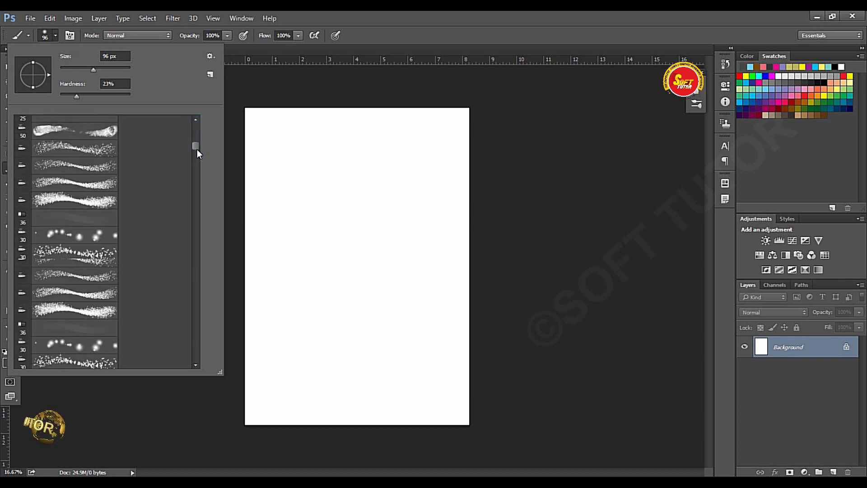
mouse_move(195, 156)
mouse_down()
mouse_move(194, 185)
mouse_move(184, 187)
mouse_up()
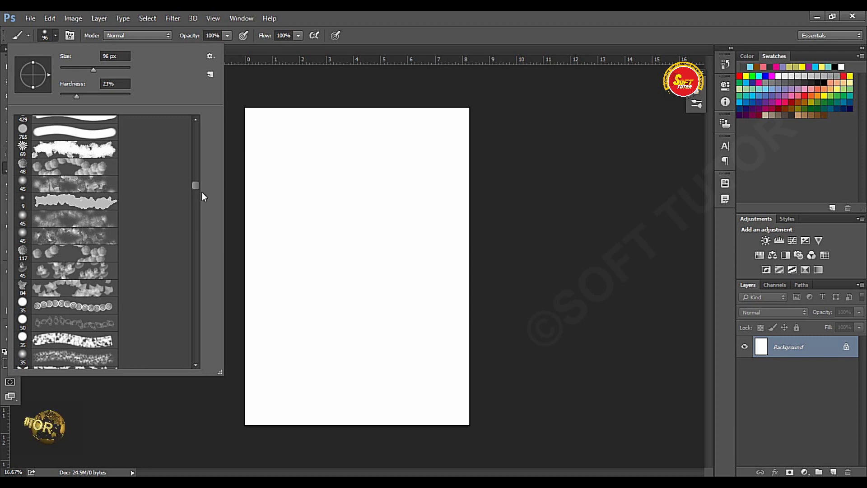
mouse_move(195, 185)
mouse_down()
mouse_move(204, 128)
mouse_move(196, 151)
mouse_move(195, 118)
mouse_up()
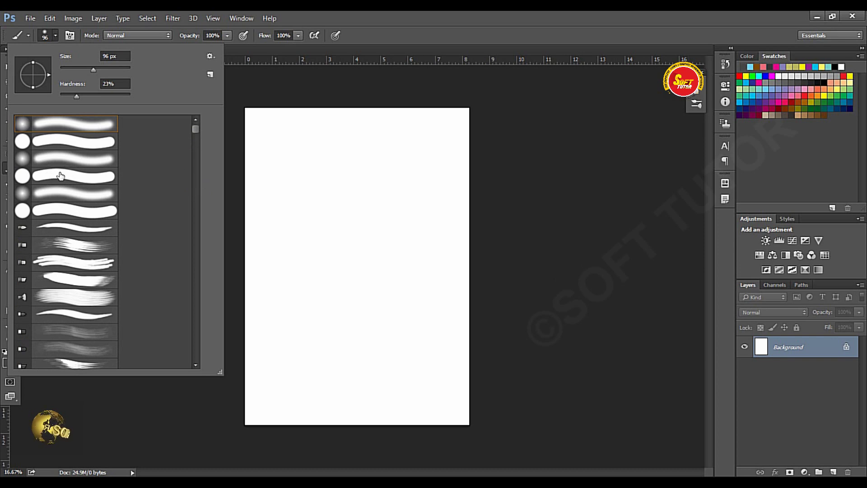
click(49, 144)
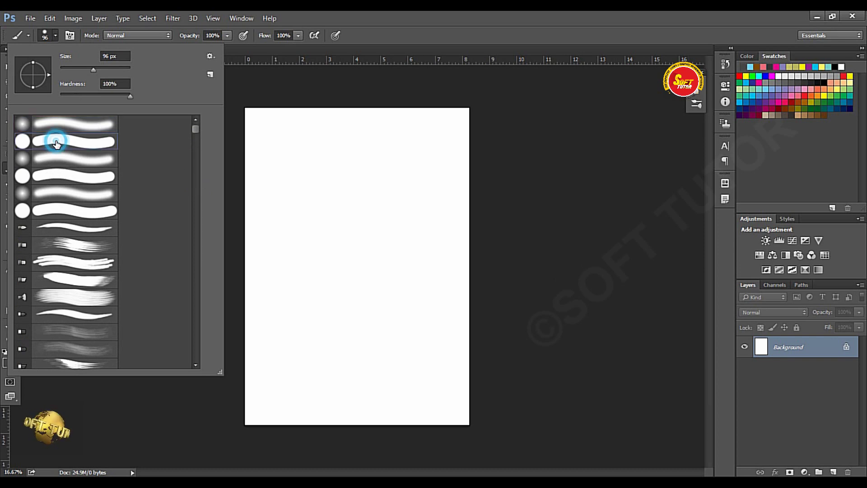
Step: Add a new empty Layer 1 via Layer > New > Layer
click(100, 19)
mouse_move(103, 31)
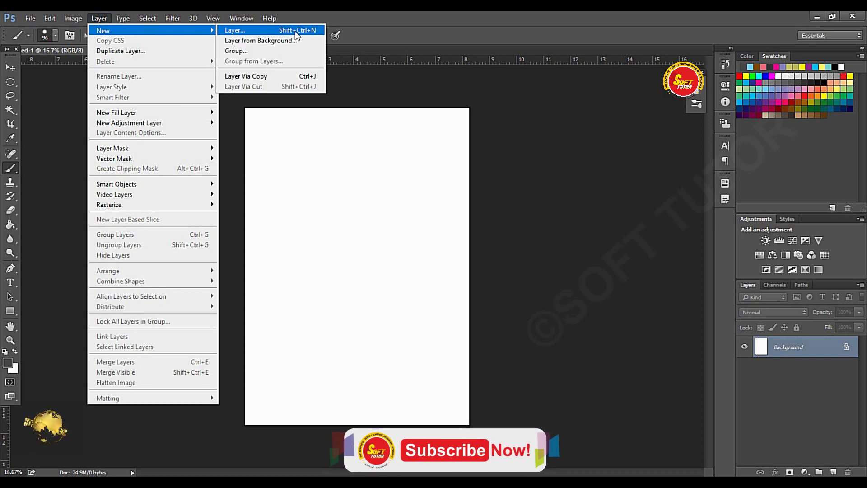
click(312, 31)
click(573, 163)
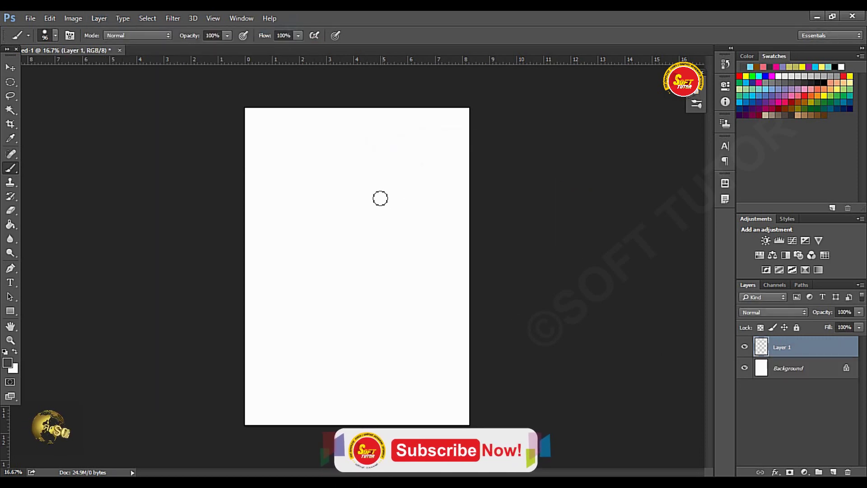
Step: Paint grey zigzag strokes across the upper half of the page
click(56, 35)
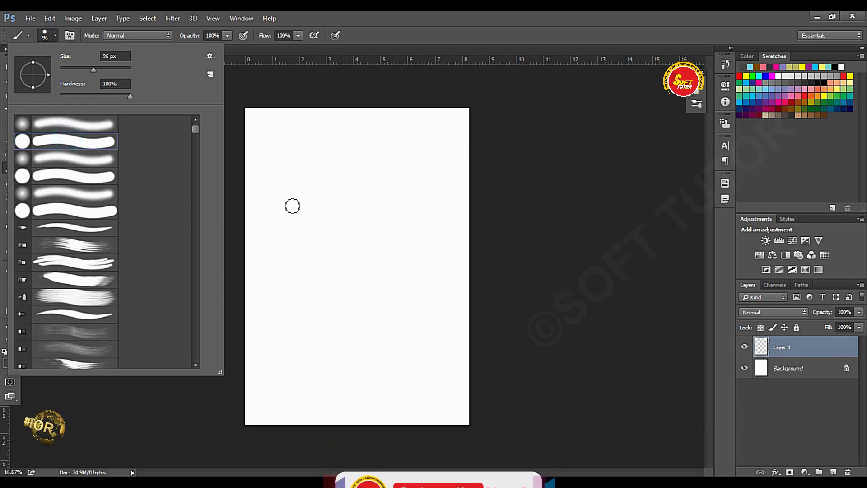
mouse_move(284, 212)
mouse_down()
mouse_move(310, 187)
mouse_move(399, 165)
mouse_move(443, 199)
mouse_move(373, 247)
mouse_move(281, 286)
mouse_move(273, 217)
mouse_up()
drag(280, 149, 445, 171)
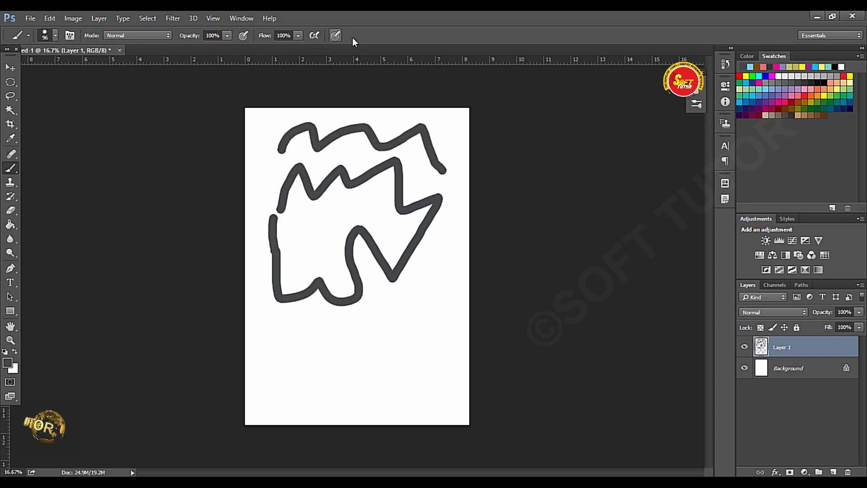
click(124, 36)
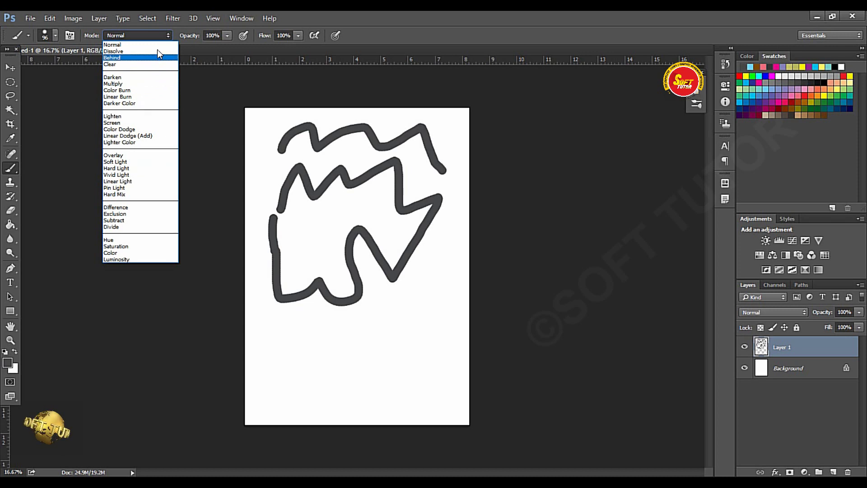
Step: Keep the brush mode at Normal, set opacity to 83%, and paint a lighter grey wave below
click(149, 36)
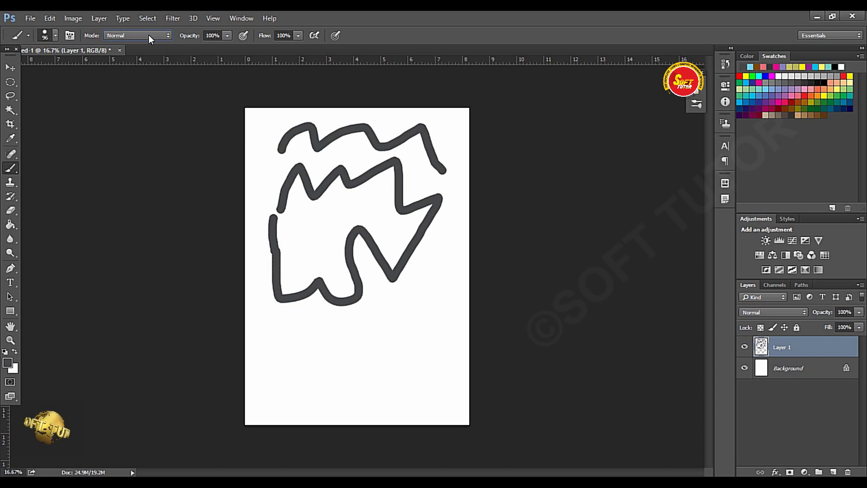
click(149, 35)
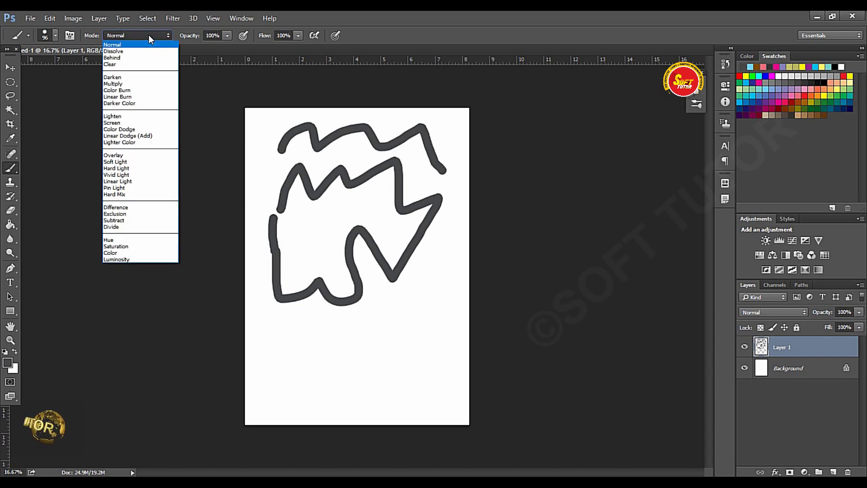
click(146, 71)
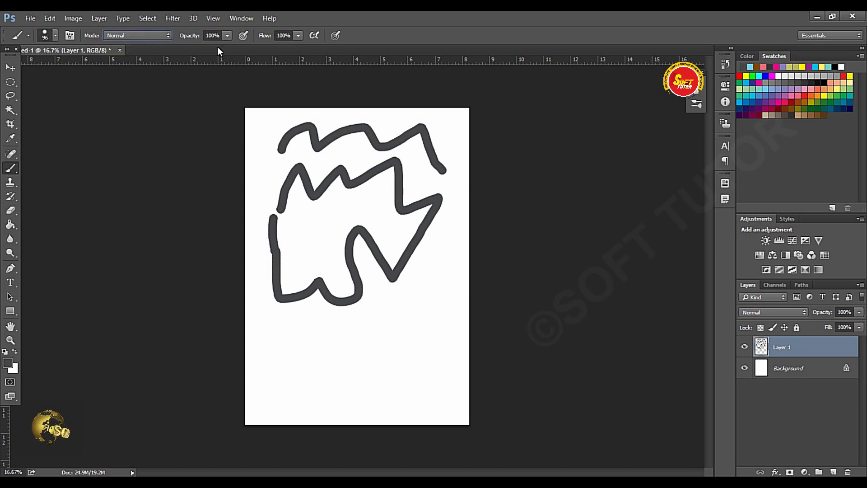
key(8)
key(3)
drag(294, 334, 414, 326)
Step: Pick a crimson swatch and paint a loop and zigzags over the grey drawing
click(766, 108)
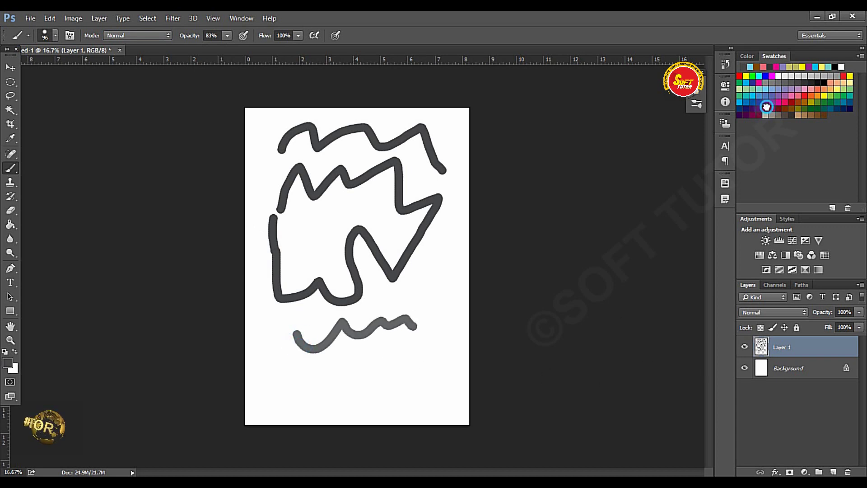
click(774, 109)
mouse_move(277, 364)
mouse_down()
mouse_move(408, 339)
mouse_move(441, 323)
mouse_move(321, 293)
mouse_move(384, 227)
mouse_up()
mouse_move(301, 233)
mouse_down()
mouse_move(329, 212)
mouse_move(401, 197)
mouse_move(412, 257)
mouse_move(306, 271)
mouse_move(343, 178)
mouse_up()
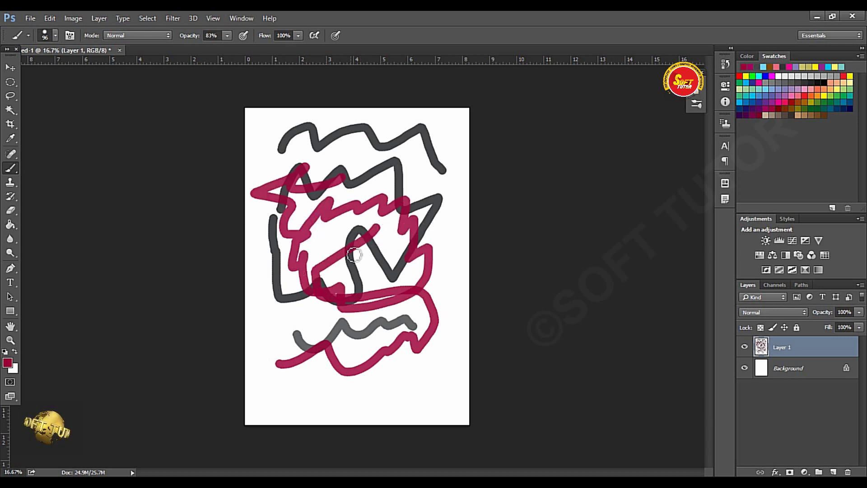
Step: Lower opacity to 73% and flow to 44%, then paint lighter crimson strokes across the top
click(227, 35)
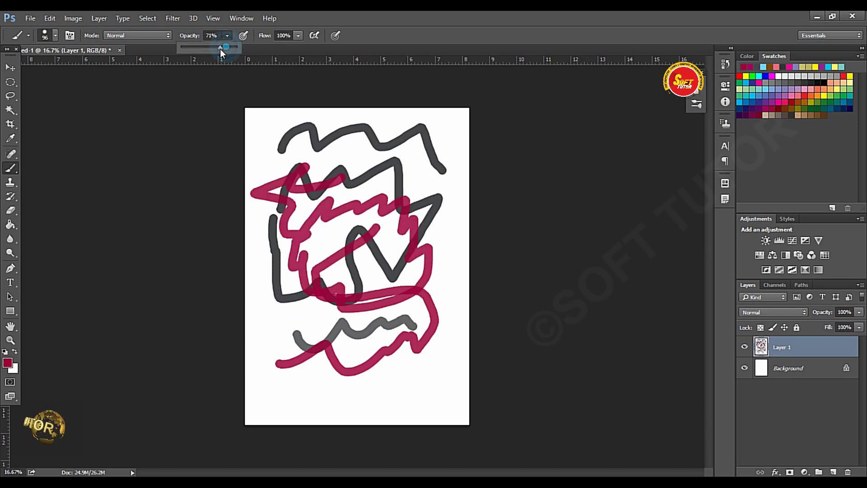
drag(298, 35, 274, 46)
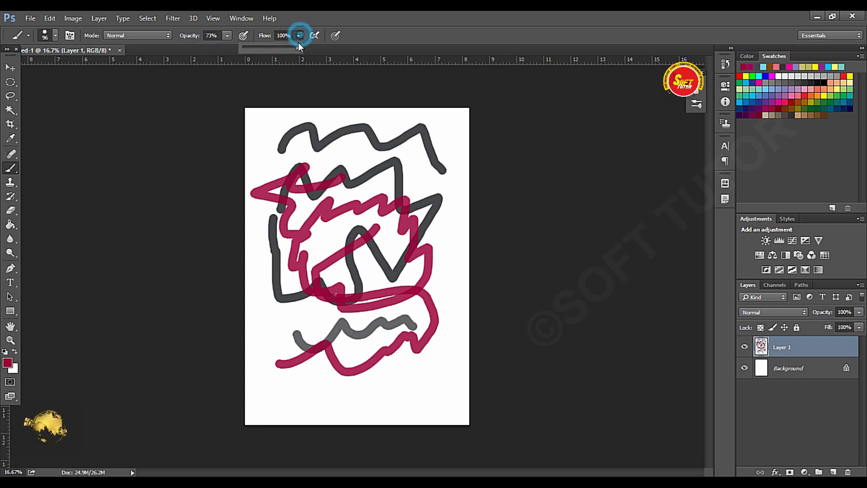
drag(260, 163, 424, 116)
mouse_move(314, 173)
mouse_down()
mouse_move(393, 145)
mouse_move(451, 185)
mouse_move(409, 199)
mouse_move(321, 176)
mouse_move(310, 232)
mouse_move(298, 181)
mouse_move(318, 131)
mouse_up()
Step: Adjust opacity, set flow to 73%, and repaint a crimson zigzag and wave
click(227, 35)
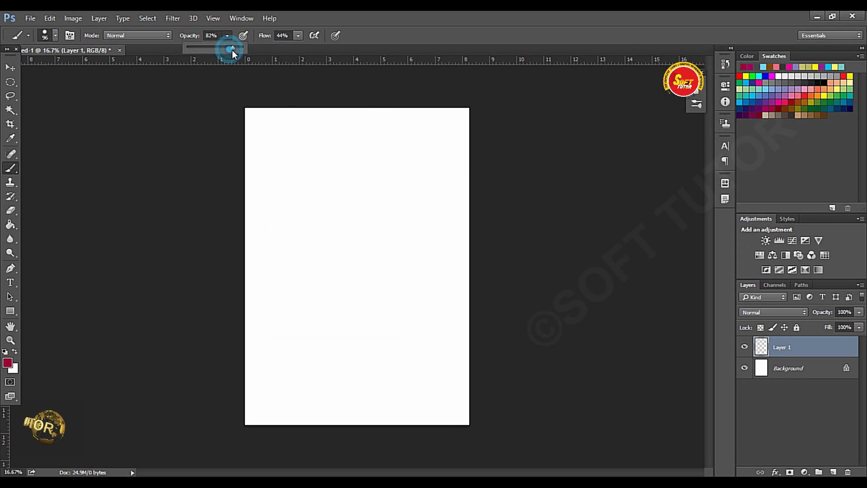
mouse_move(299, 220)
mouse_down()
mouse_move(338, 219)
mouse_move(428, 187)
mouse_up()
click(298, 35)
mouse_move(291, 168)
mouse_down()
mouse_move(337, 145)
mouse_move(365, 143)
mouse_up()
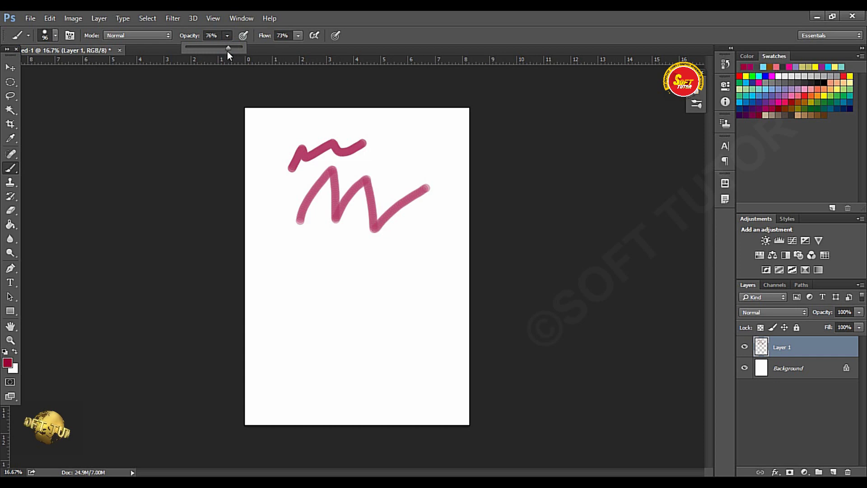
Step: Raise opacity to 85% and enlarge the brush to 192 px
drag(228, 53, 233, 52)
click(56, 35)
drag(119, 70, 127, 70)
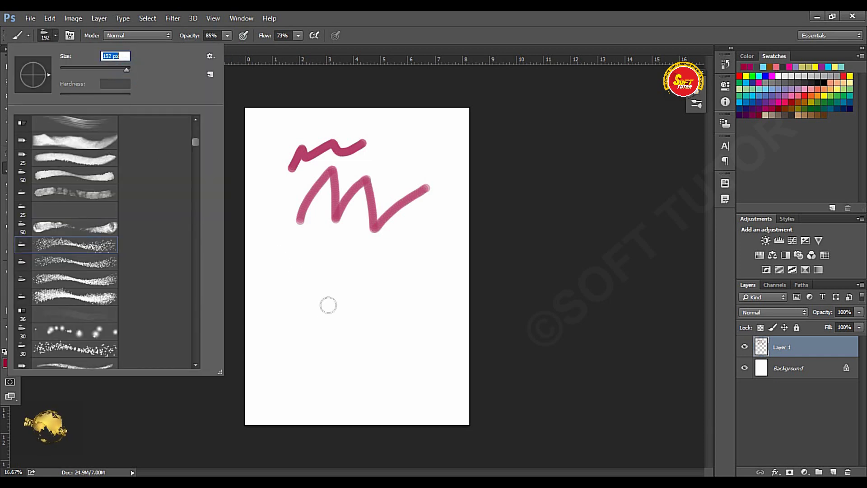
Step: Choose a spatter brush preset and paint a faint speckled loop below the zigzag
right_click(317, 295)
double_click(385, 346)
mouse_move(315, 280)
mouse_down()
mouse_move(347, 273)
mouse_move(412, 285)
mouse_move(294, 277)
mouse_move(353, 265)
mouse_up()
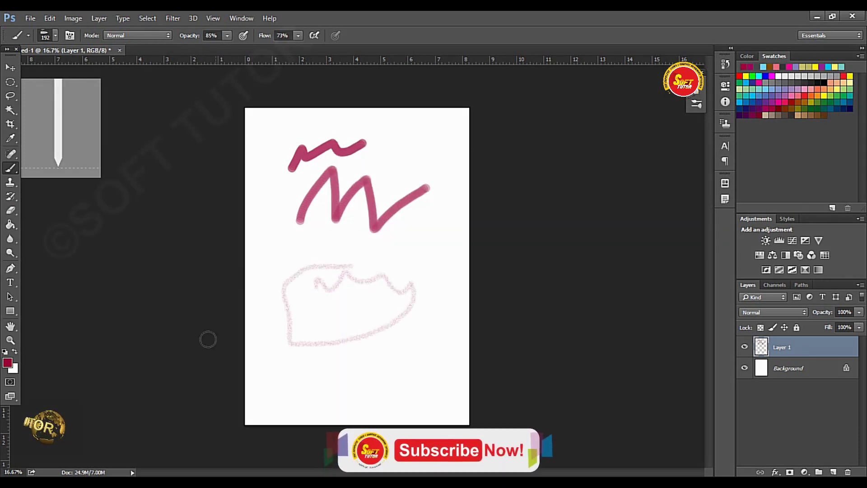
Step: Zoom in to add denser speckled scribbles inside the loop, then zoom back out
drag(258, 257, 485, 331)
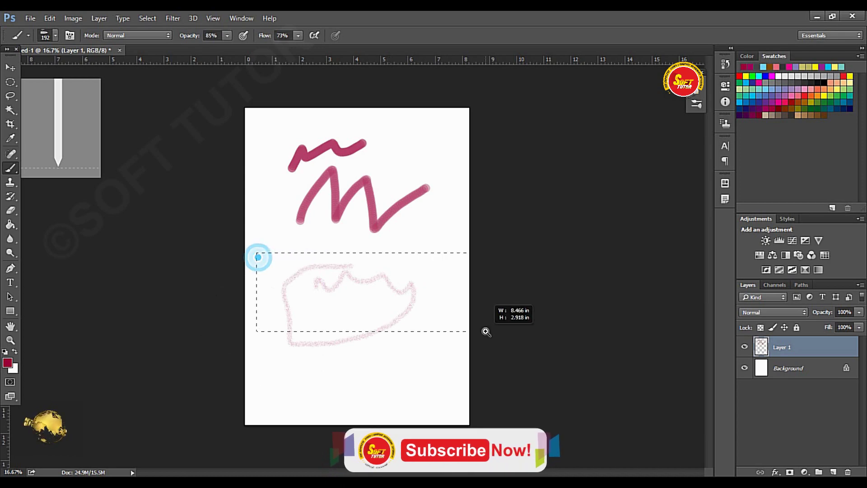
drag(216, 155, 400, 271)
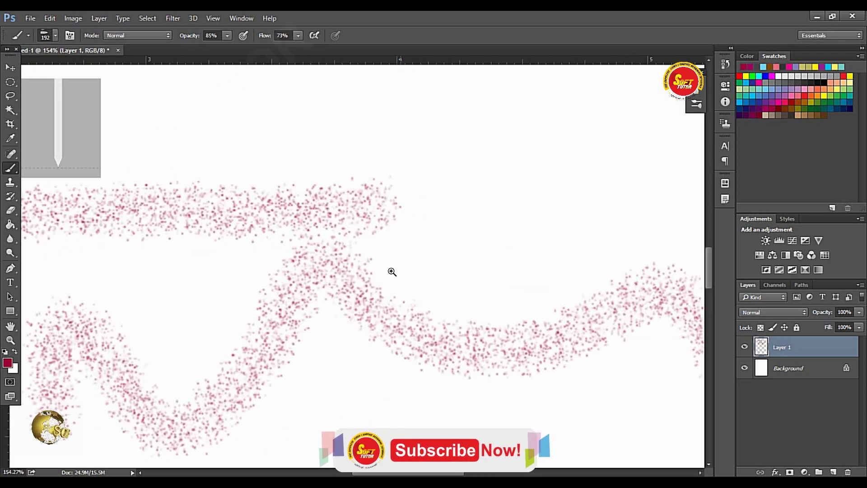
mouse_move(358, 136)
mouse_down()
mouse_move(587, 153)
mouse_move(384, 195)
mouse_up()
mouse_move(309, 92)
mouse_down()
mouse_move(361, 225)
mouse_move(201, 107)
mouse_move(329, 93)
mouse_move(180, 178)
mouse_move(252, 262)
mouse_move(149, 298)
mouse_move(145, 384)
mouse_move(153, 267)
mouse_up()
click(218, 331)
key(ctrl+minus)
key(ctrl+minus)
key(ctrl+minus)
key(ctrl+minus)
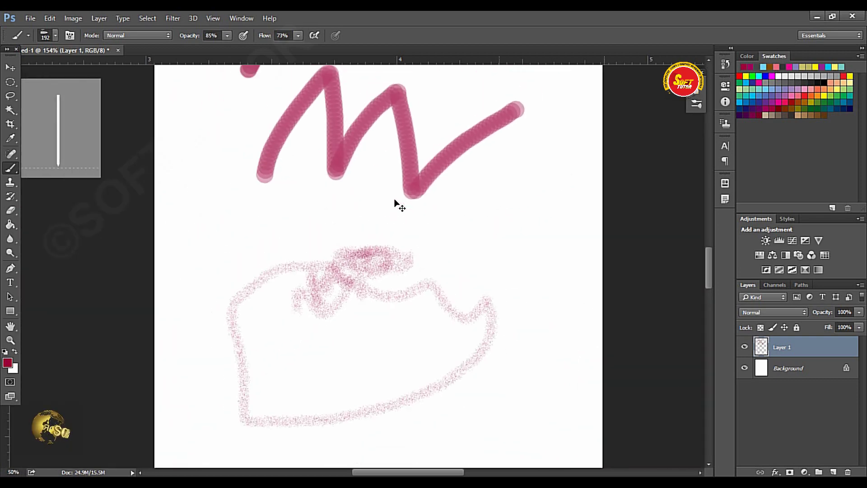
click(55, 36)
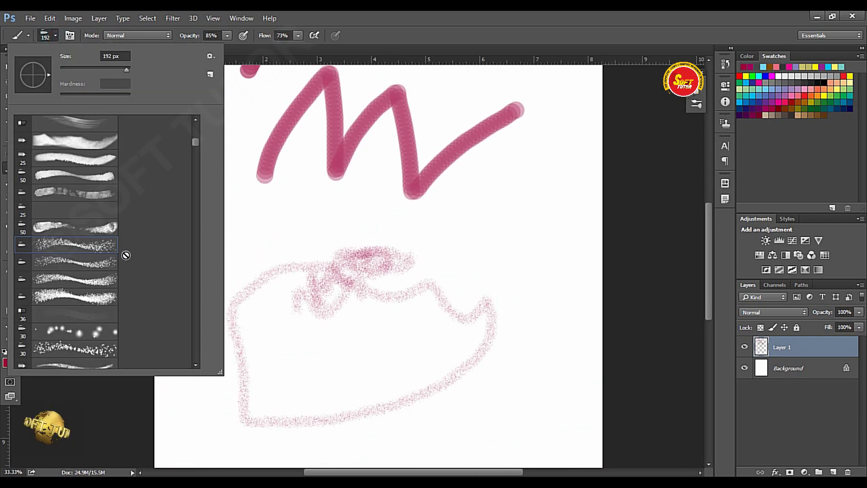
Step: Pick the maple-leaf scatter brush at a larger size and stamp leaves all over the canvas
drag(194, 143, 192, 170)
click(72, 186)
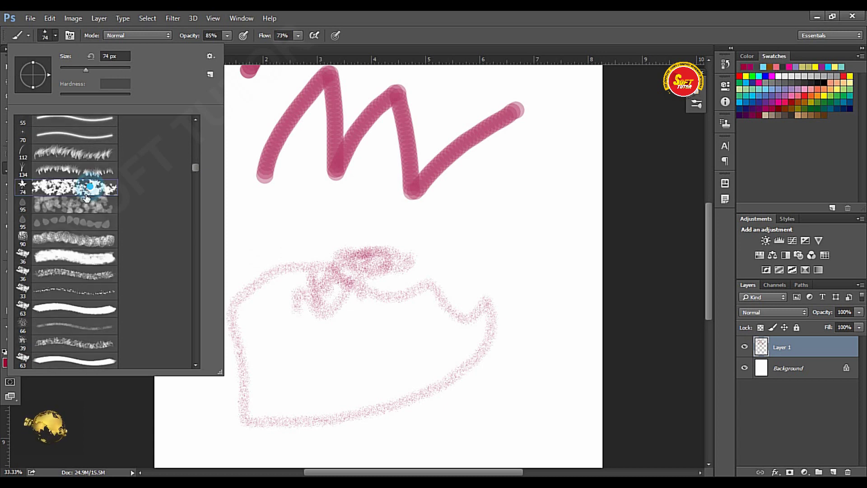
drag(82, 67, 120, 69)
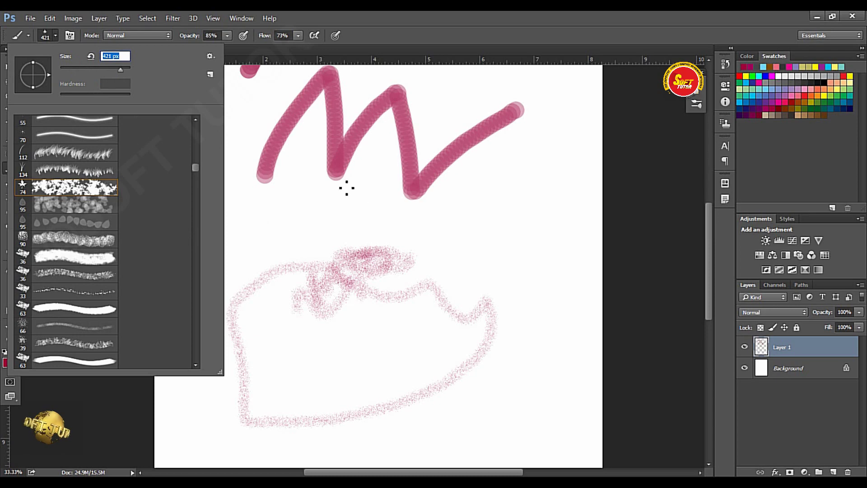
click(393, 193)
click(281, 213)
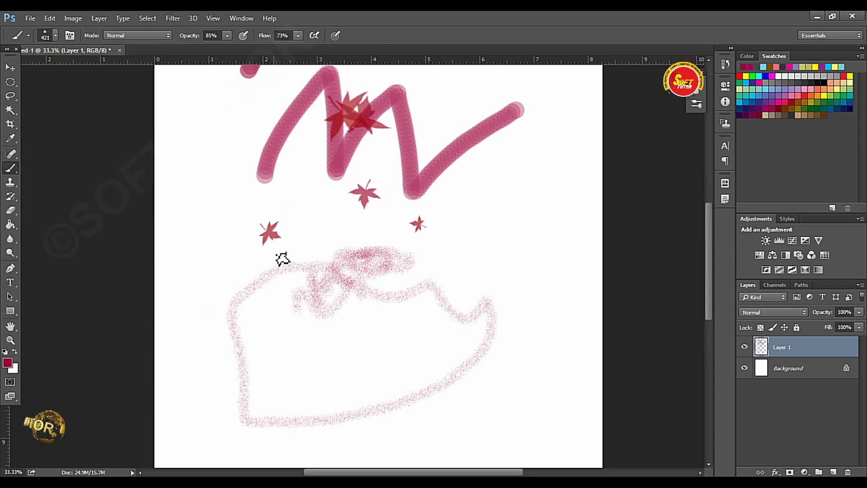
click(311, 197)
drag(290, 158, 236, 229)
mouse_move(433, 213)
mouse_down()
mouse_move(502, 313)
mouse_move(451, 440)
mouse_up()
mouse_move(269, 362)
mouse_down()
mouse_move(307, 216)
mouse_move(232, 232)
mouse_up()
mouse_move(240, 106)
mouse_down()
mouse_move(559, 87)
mouse_move(550, 251)
mouse_move(244, 258)
mouse_up()
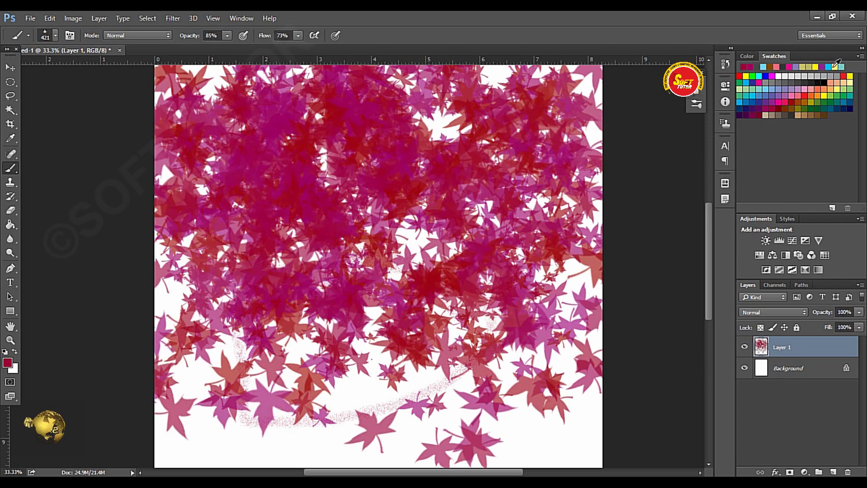
Step: Stamp yellow, then dark grey, then dark red maple leaves across the canvas
click(823, 96)
mouse_move(389, 280)
mouse_down()
mouse_move(467, 180)
mouse_move(447, 145)
mouse_up()
drag(270, 126, 212, 217)
drag(519, 117, 542, 190)
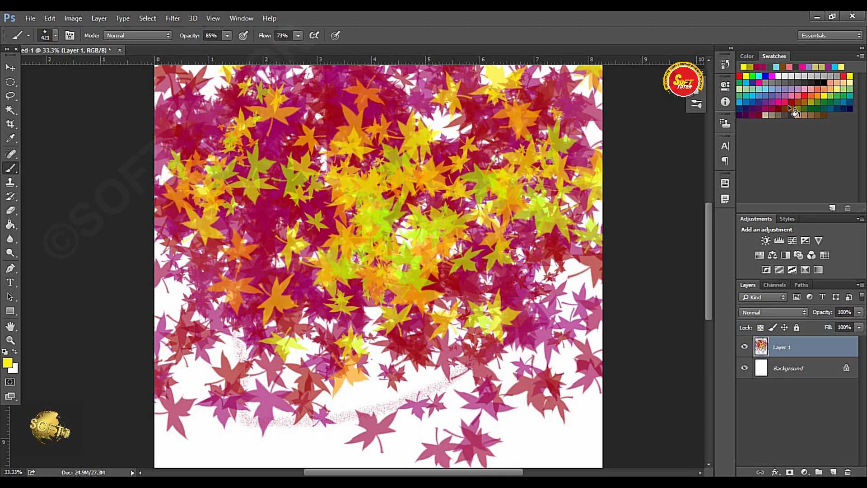
click(800, 83)
drag(362, 199, 316, 77)
drag(429, 135, 573, 190)
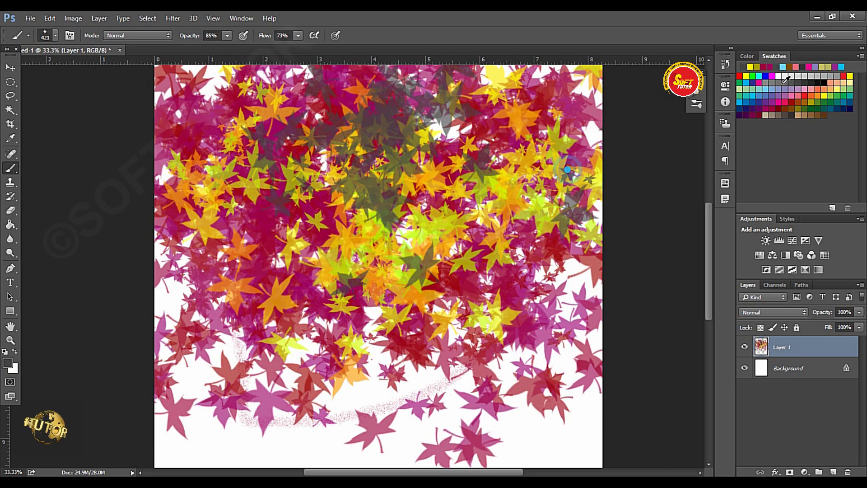
click(772, 108)
drag(398, 253, 343, 135)
mouse_move(506, 226)
mouse_down()
mouse_move(246, 324)
mouse_move(440, 408)
mouse_up()
Step: Set brush opacity to 91% and flow to 100%, then paint more dark red leaves
click(228, 36)
drag(231, 48, 230, 48)
click(298, 36)
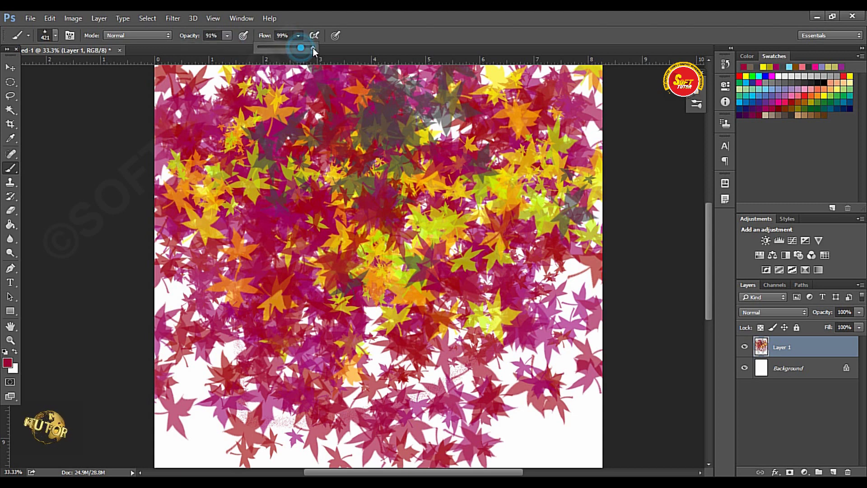
drag(312, 48, 314, 48)
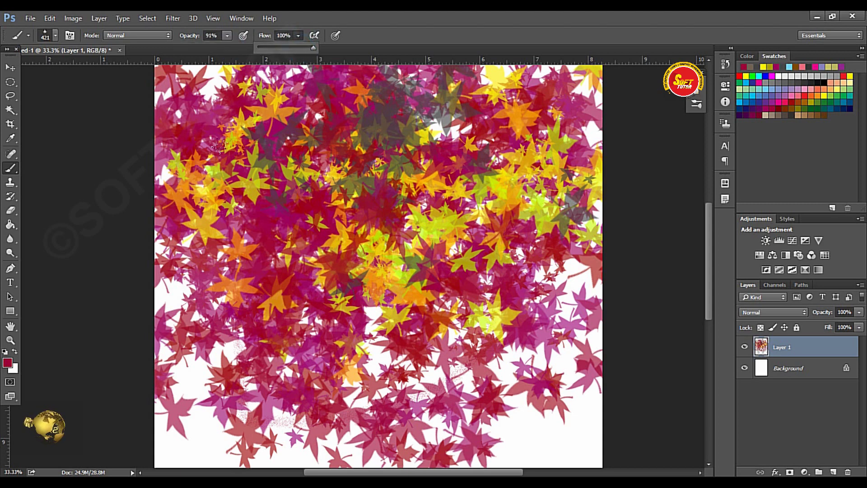
drag(229, 351, 363, 233)
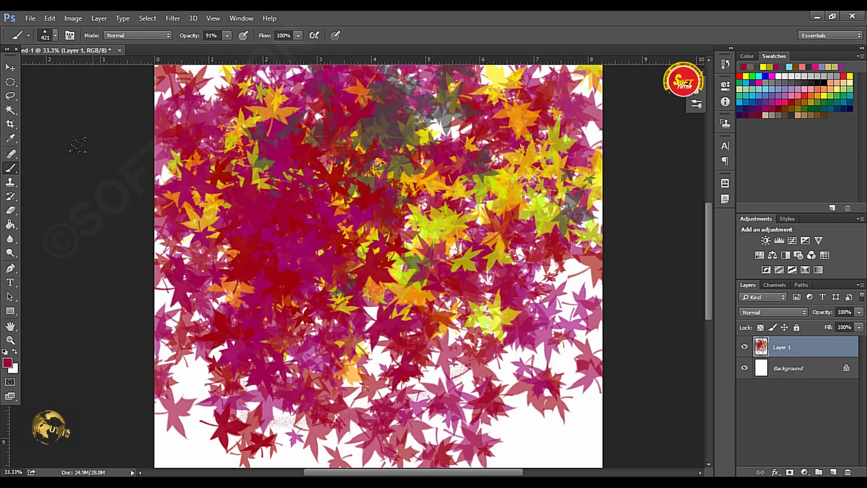
click(149, 35)
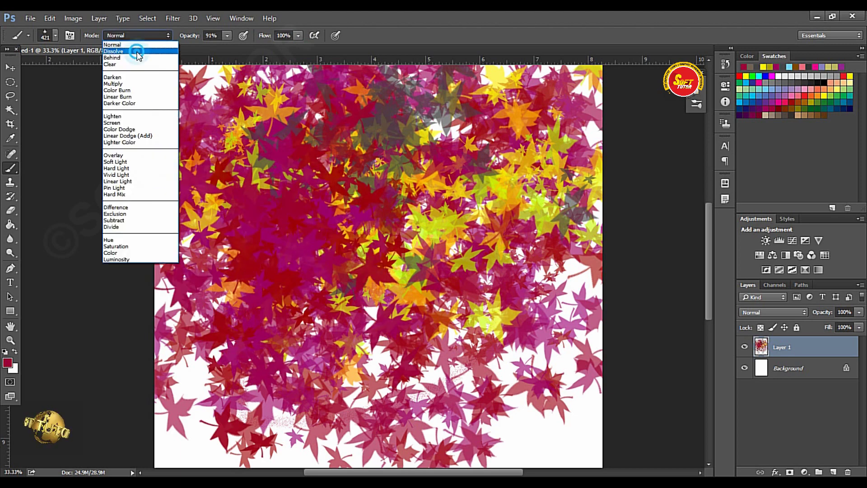
Step: Switch the brush to Behind mode and paint leaves into the empty gaps
click(135, 51)
click(135, 35)
click(124, 58)
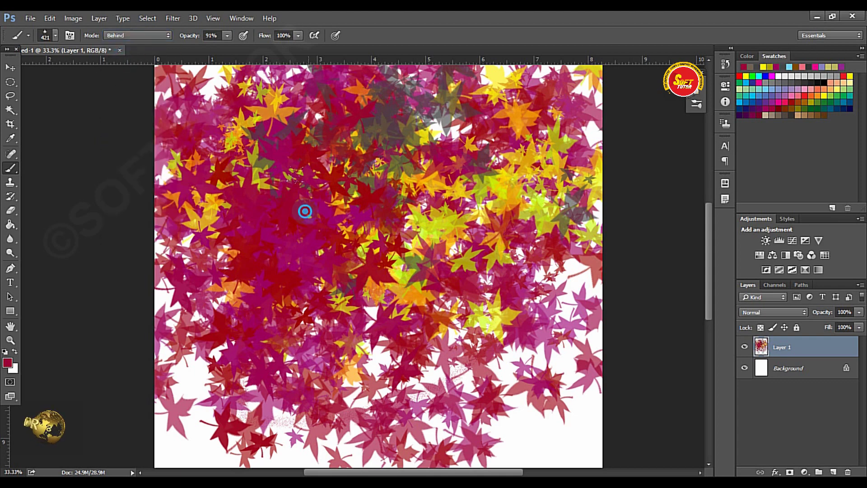
drag(296, 175, 246, 258)
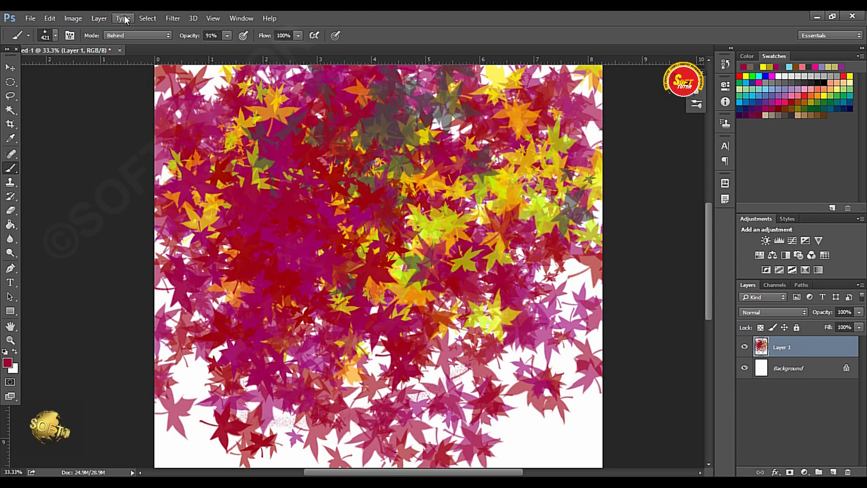
Step: Return the brush to Normal mode at 98% opacity and open the Brush panel
click(137, 35)
click(140, 42)
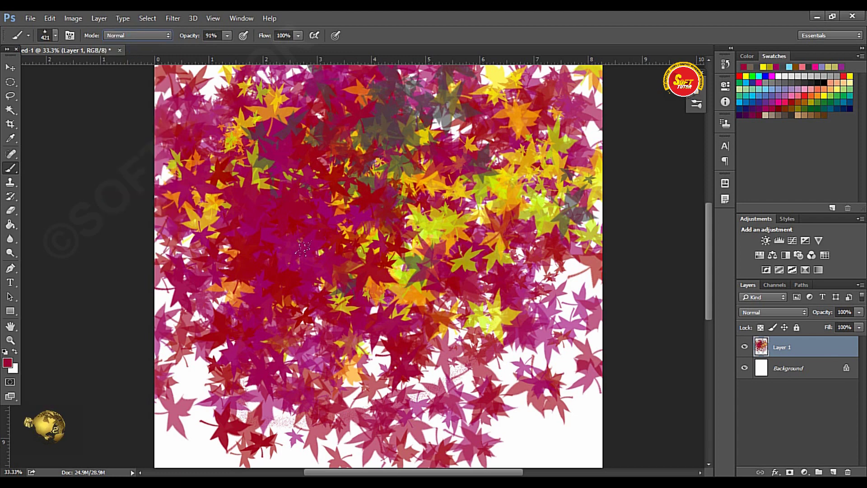
click(148, 35)
click(137, 34)
click(137, 34)
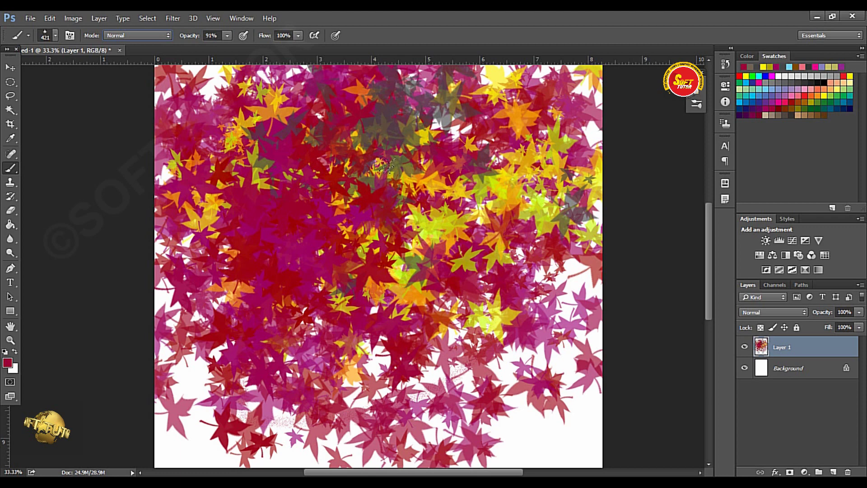
click(228, 36)
drag(232, 50, 231, 50)
click(149, 34)
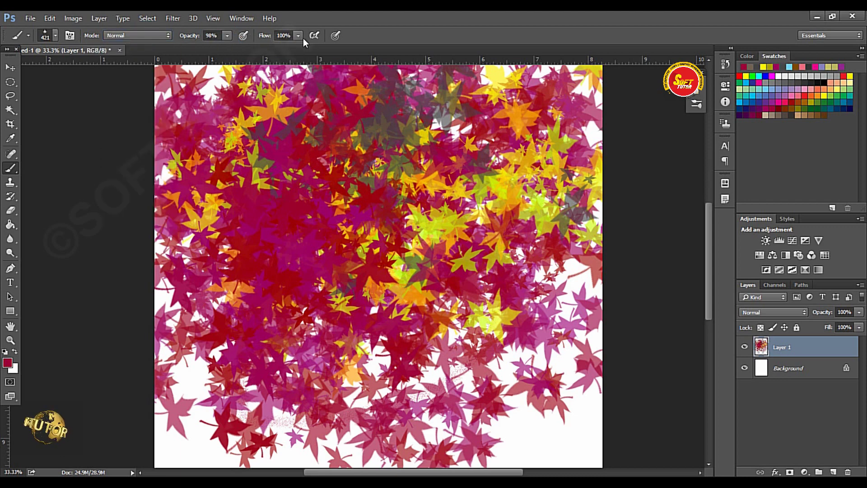
click(69, 35)
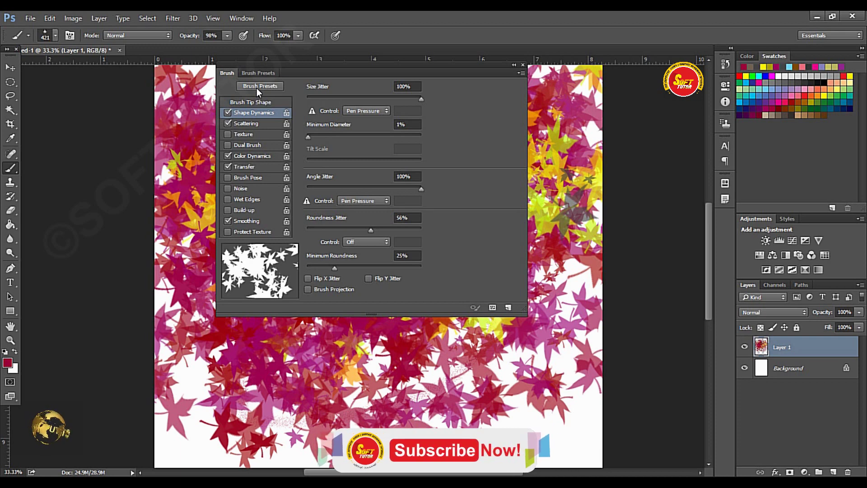
Step: Switch to the Pencil, delete the leaf-painted Layer 1 and add a new empty layer
right_click(10, 168)
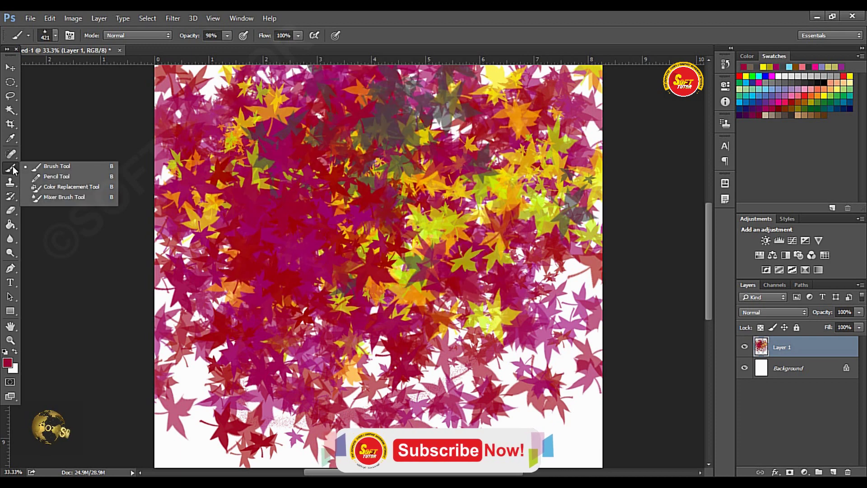
click(43, 177)
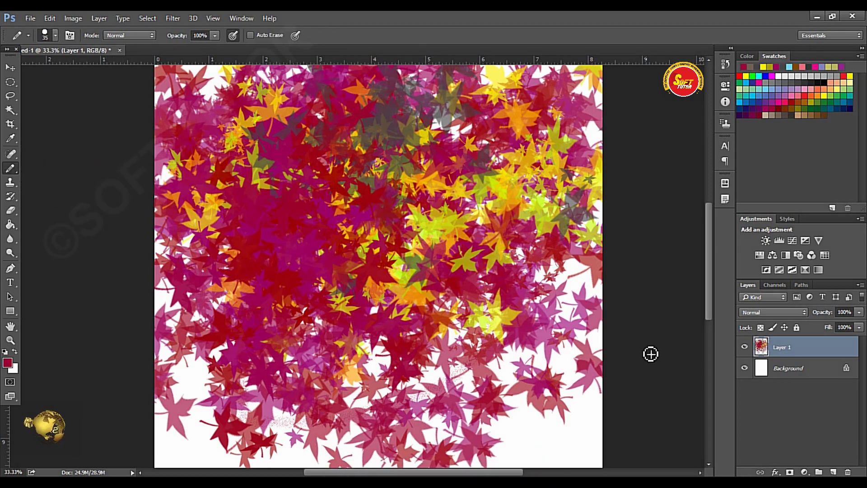
click(790, 352)
key(Delete)
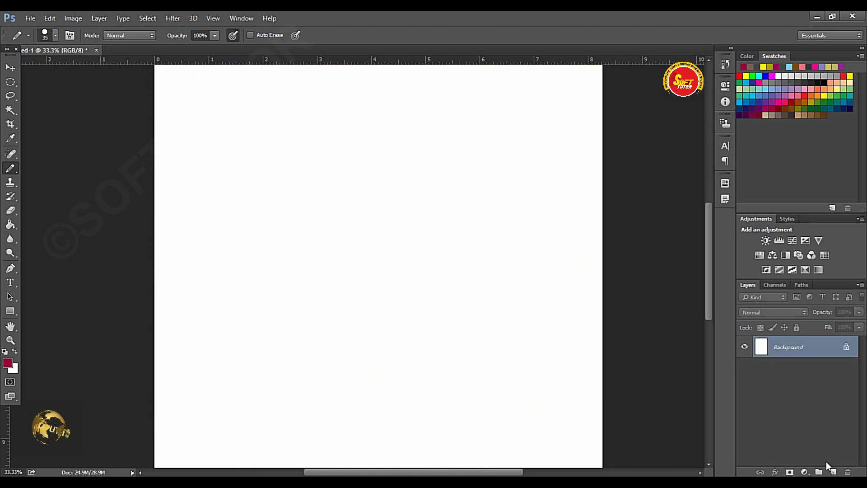
click(834, 472)
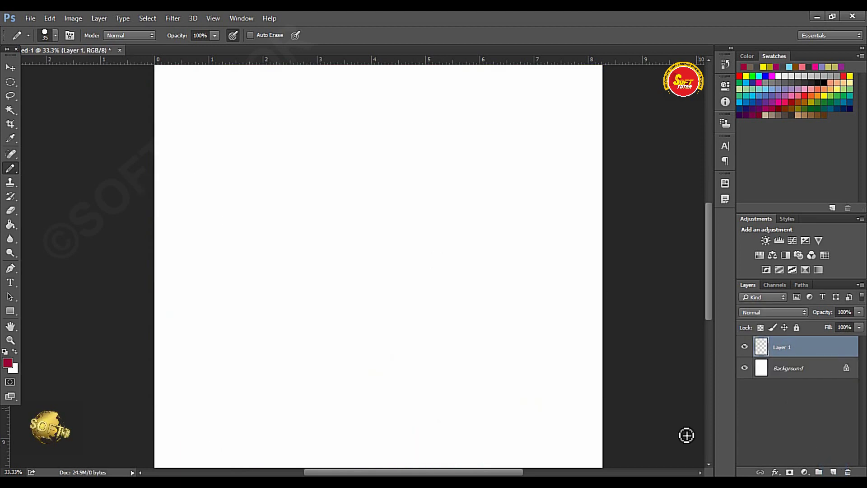
click(12, 170)
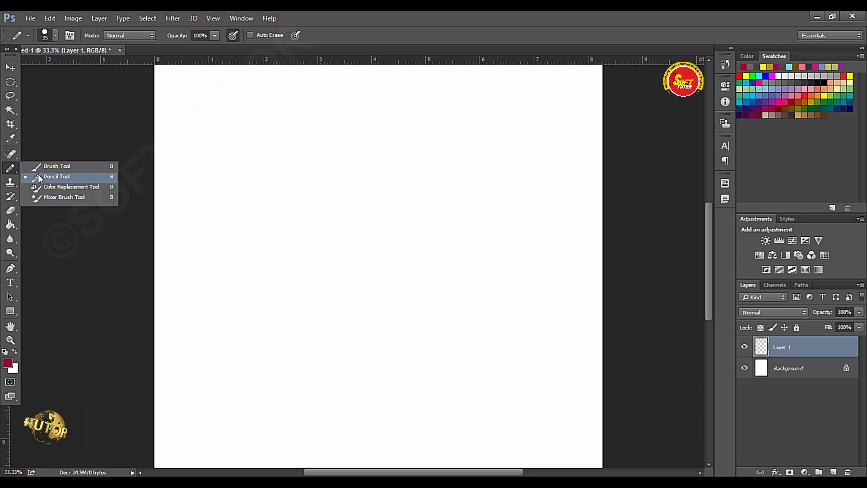
Step: Give the pencil the 63 px preset tip resized to 29 px and open the preset options menu
click(37, 176)
click(55, 35)
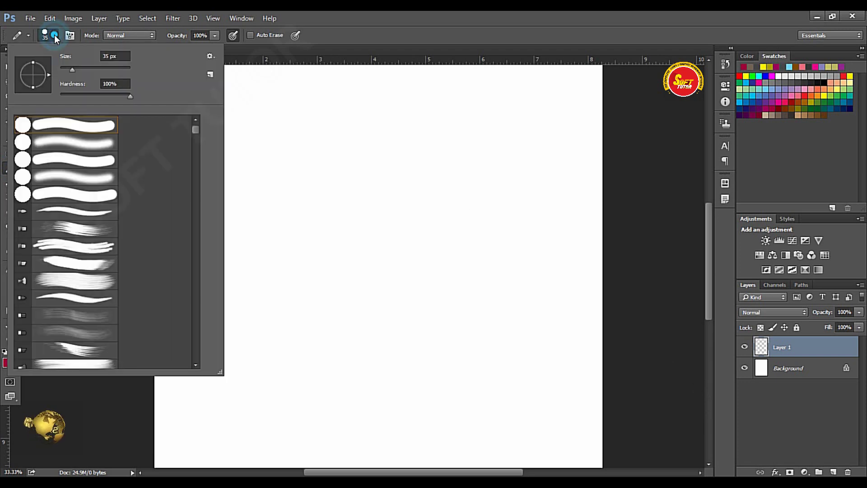
drag(70, 70, 65, 69)
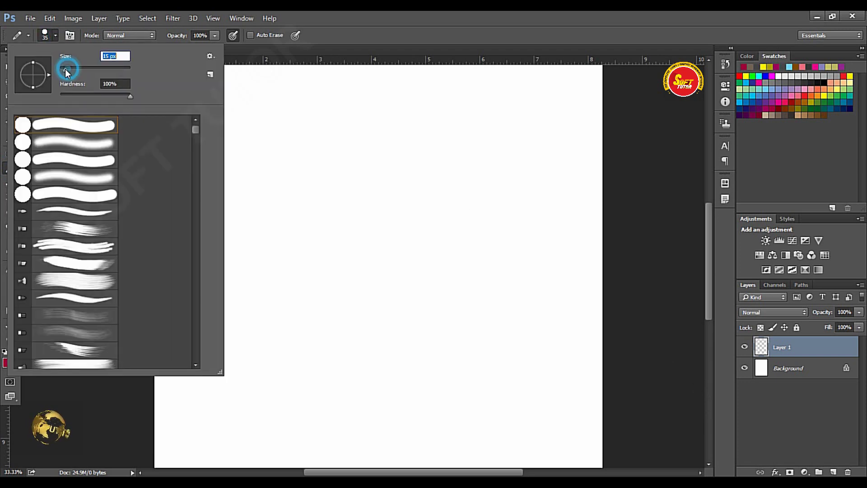
drag(196, 129, 201, 174)
click(93, 209)
drag(82, 70, 68, 75)
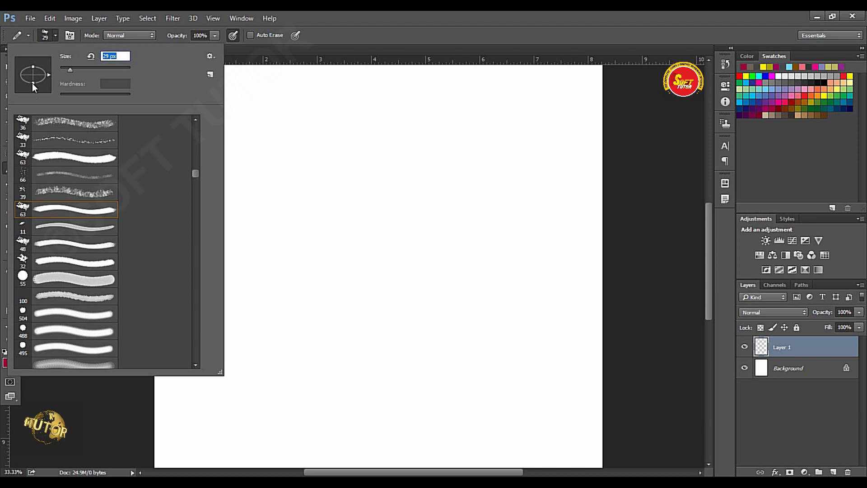
click(210, 57)
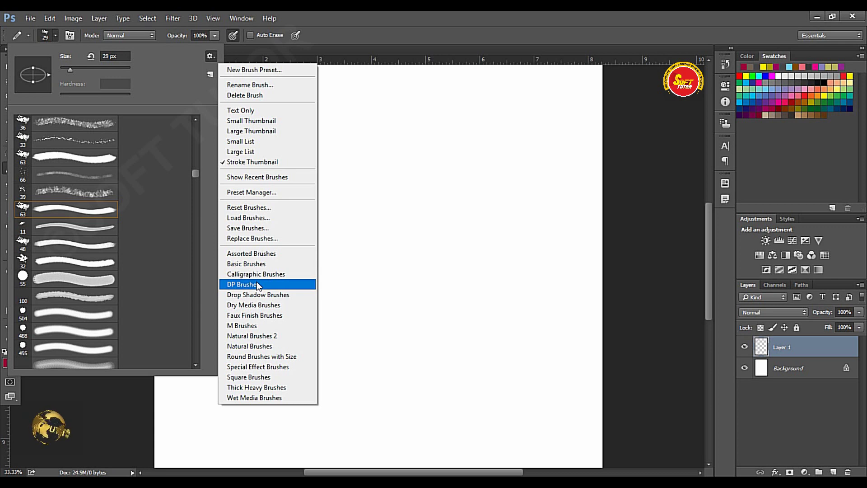
Step: Turn on Show Recent Brushes and open the Preset Manager on the brush presets
click(247, 177)
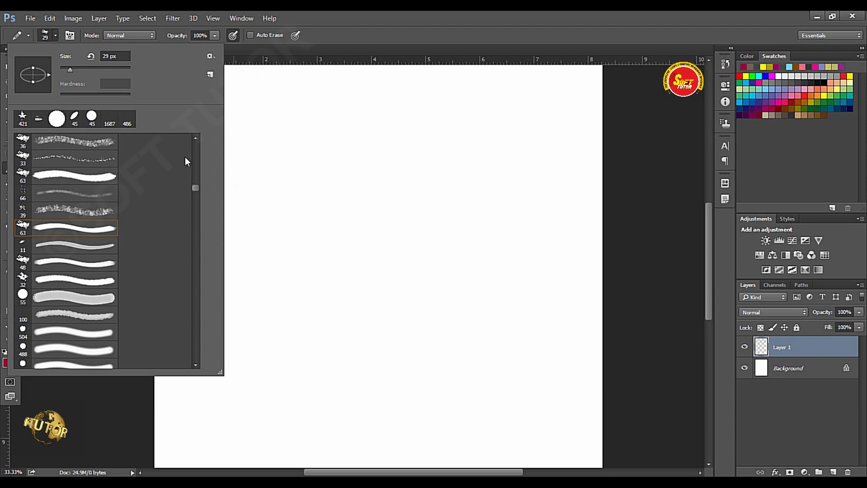
click(211, 56)
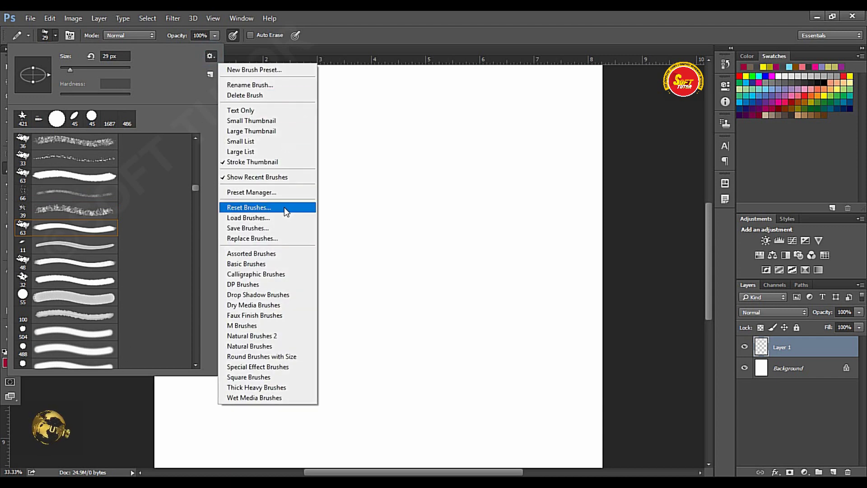
click(246, 194)
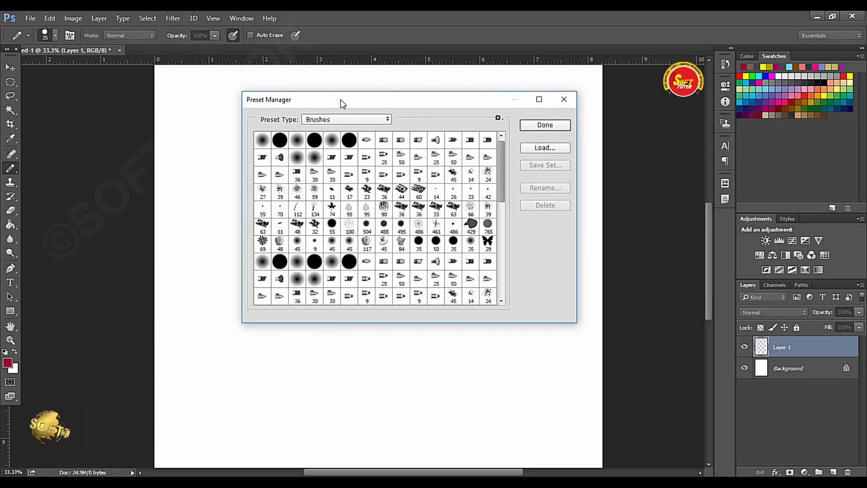
click(306, 126)
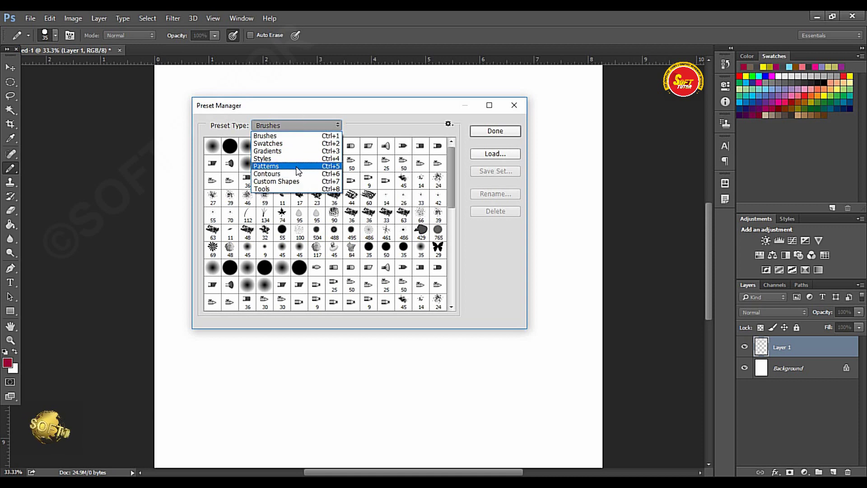
click(367, 108)
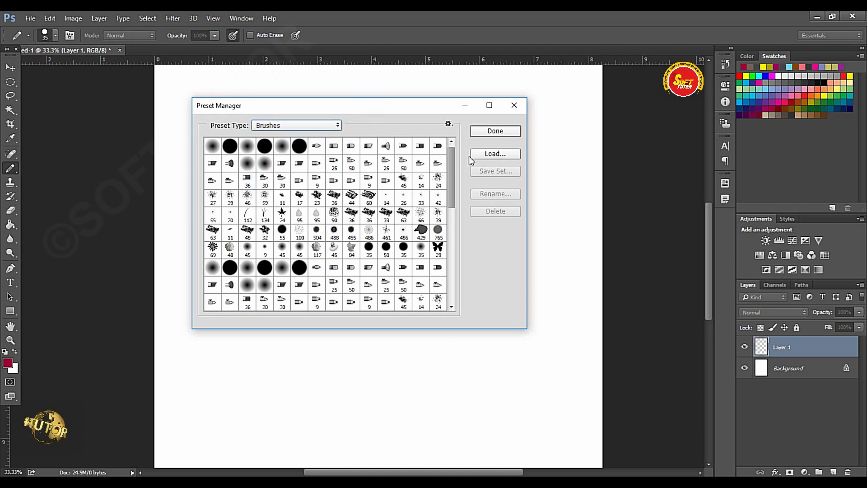
scroll(383, 220, down, 2)
click(385, 219)
scroll(370, 199, up, 5)
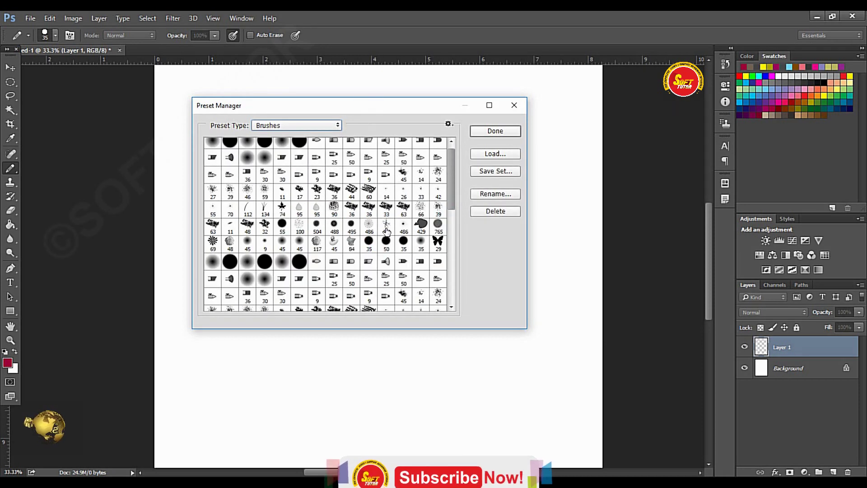
Step: Browse the Swatches, Gradients and Brushes preset types, then close the Preset Manager
click(299, 126)
click(302, 136)
click(292, 143)
click(294, 125)
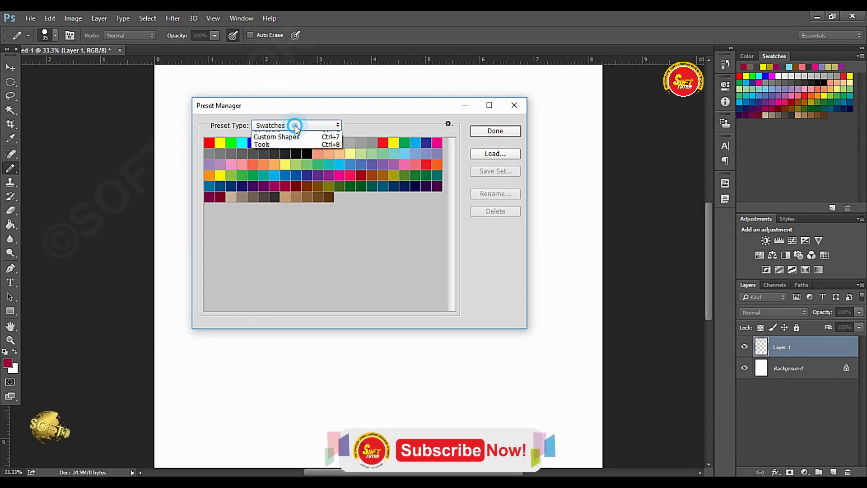
click(288, 149)
click(325, 125)
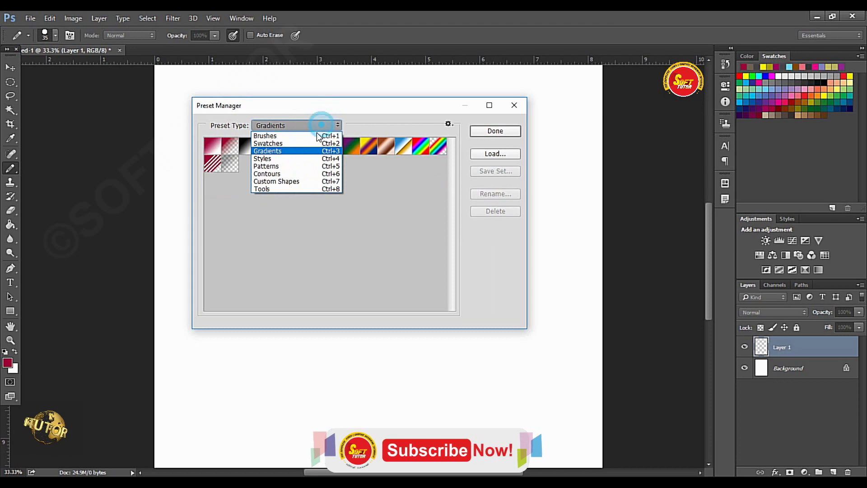
click(310, 135)
click(305, 137)
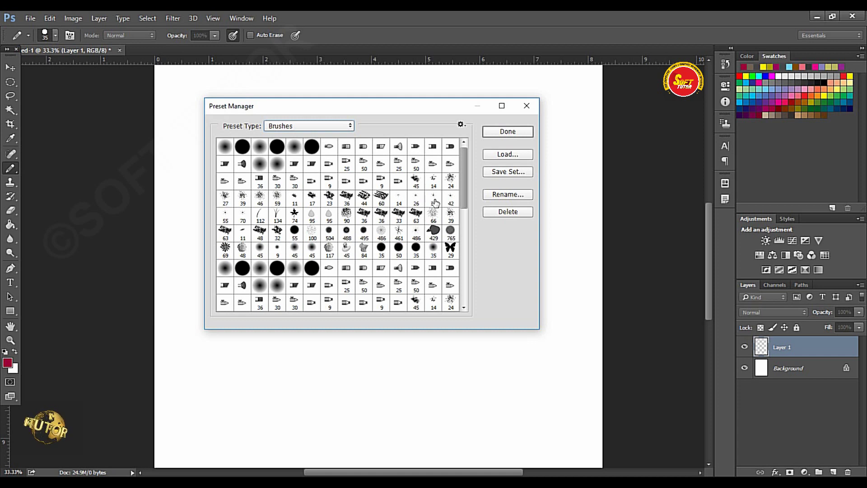
key(Escape)
click(55, 35)
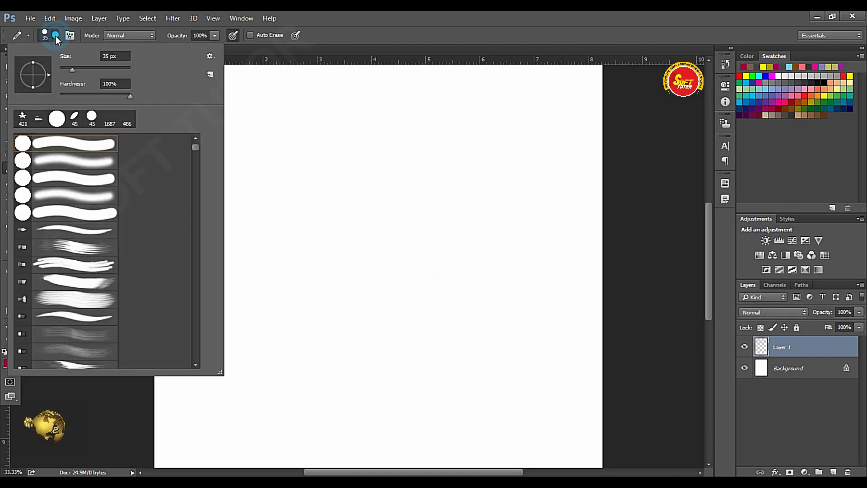
Step: Reset the brushes to the default set, then open and dismiss the Load Brushes dialog
click(209, 56)
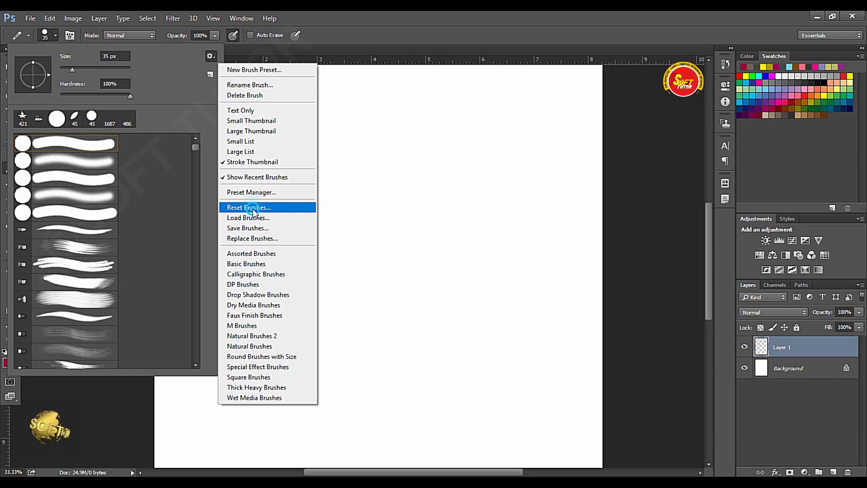
click(256, 209)
drag(425, 147, 351, 139)
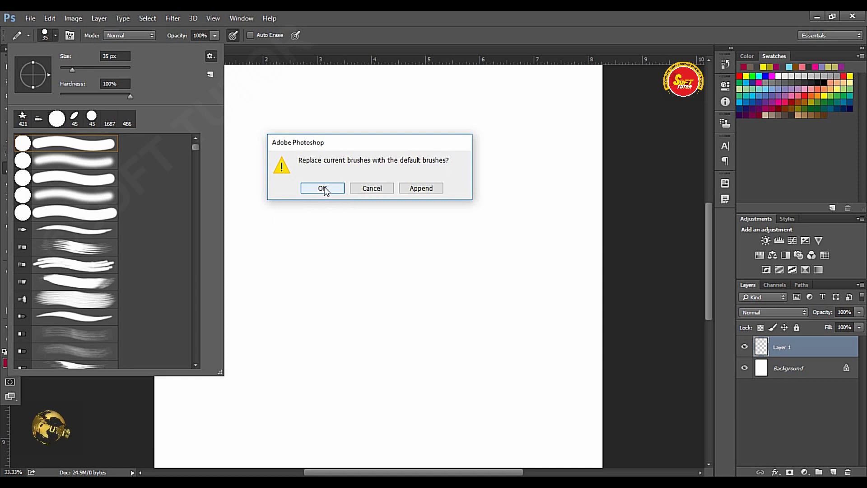
click(378, 188)
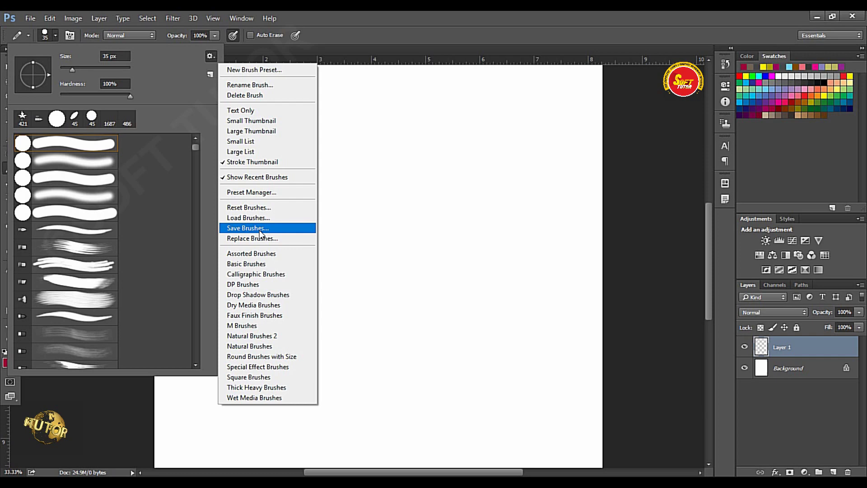
click(257, 218)
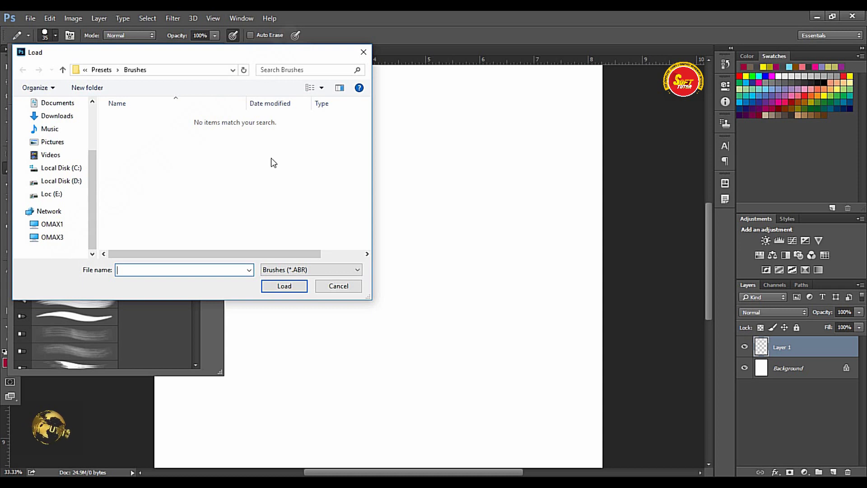
drag(212, 51, 270, 50)
click(397, 286)
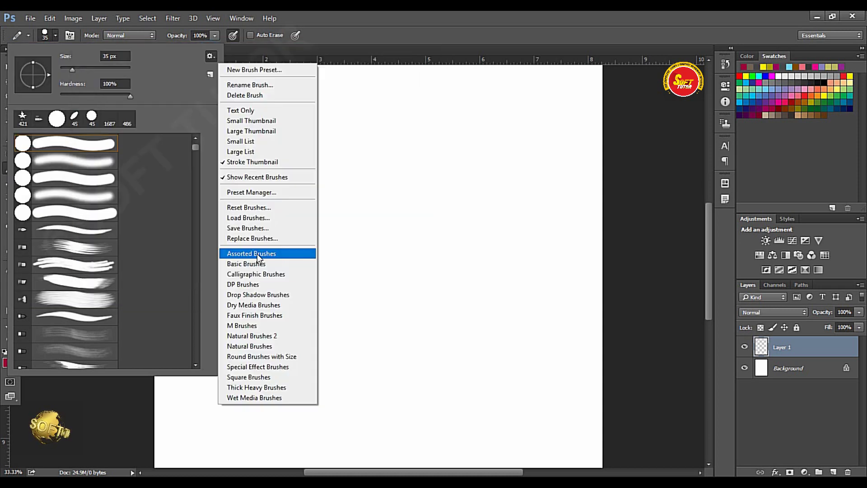
Step: Choose the Assorted Brushes set and decline saving the current brushes
click(237, 239)
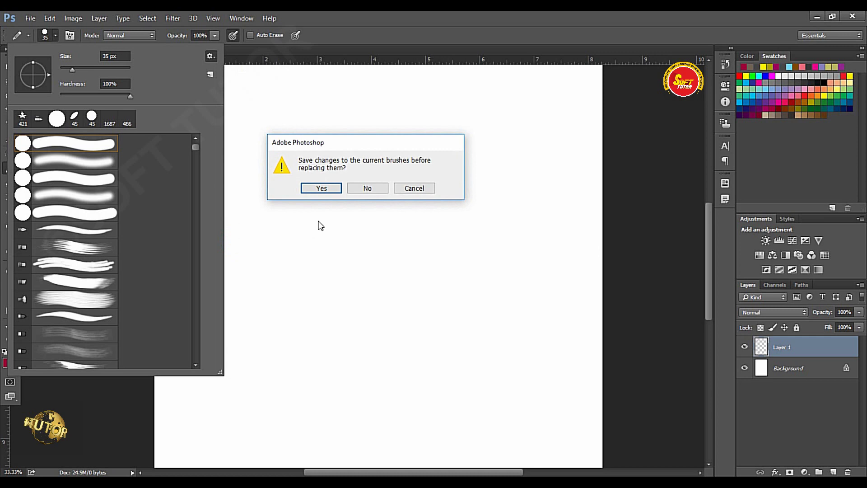
drag(377, 140, 396, 139)
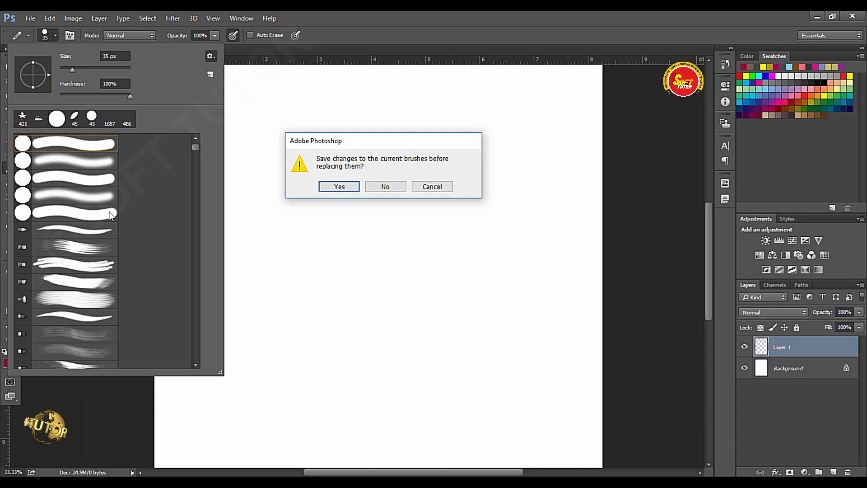
drag(380, 140, 351, 151)
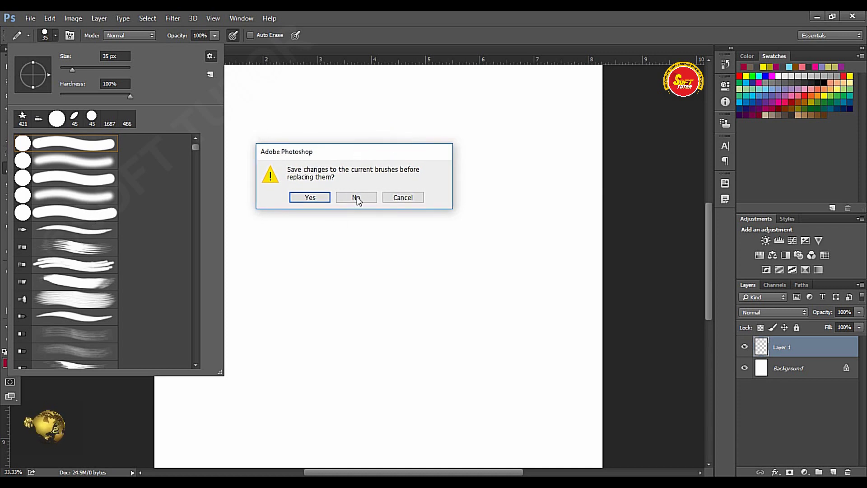
click(356, 197)
Step: Append the Drop Shadow Brushes set and select the 13 px brush tip
click(210, 56)
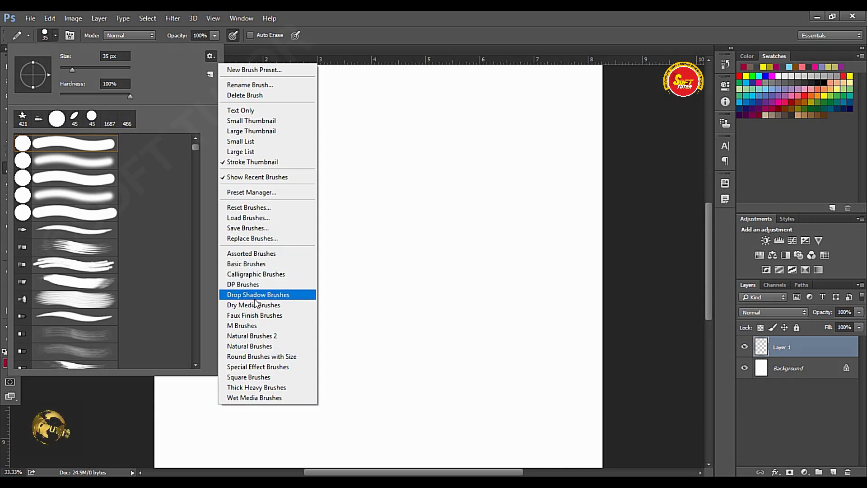
click(279, 296)
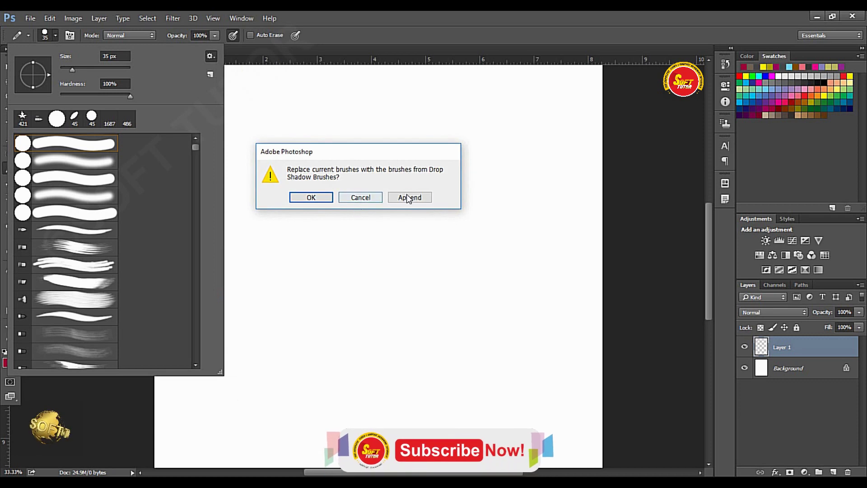
drag(313, 145, 321, 145)
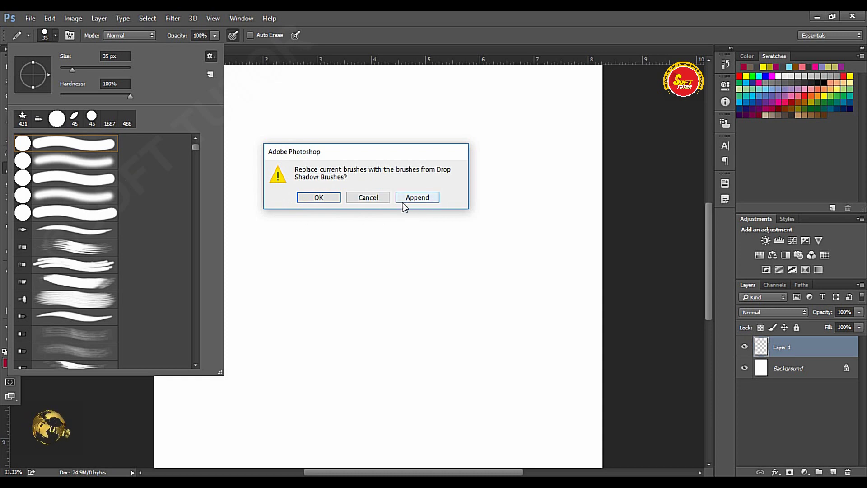
click(419, 199)
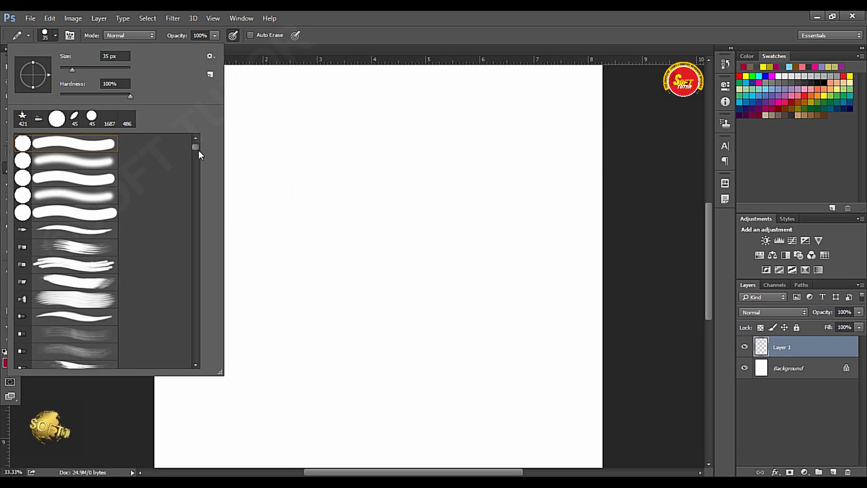
click(92, 184)
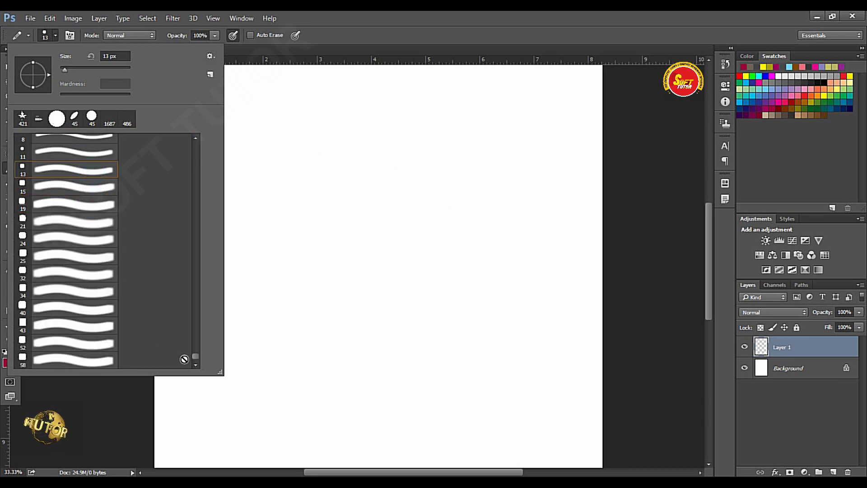
mouse_move(195, 358)
mouse_down()
mouse_move(188, 340)
mouse_move(188, 357)
mouse_up()
click(210, 56)
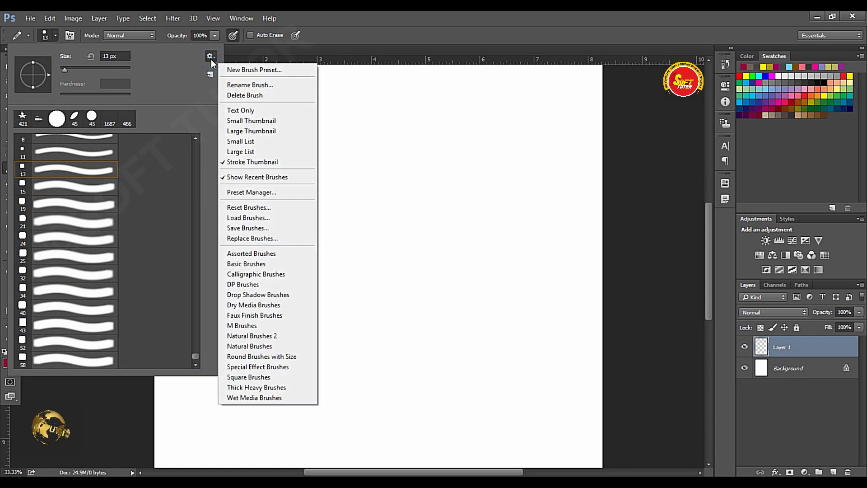
click(211, 58)
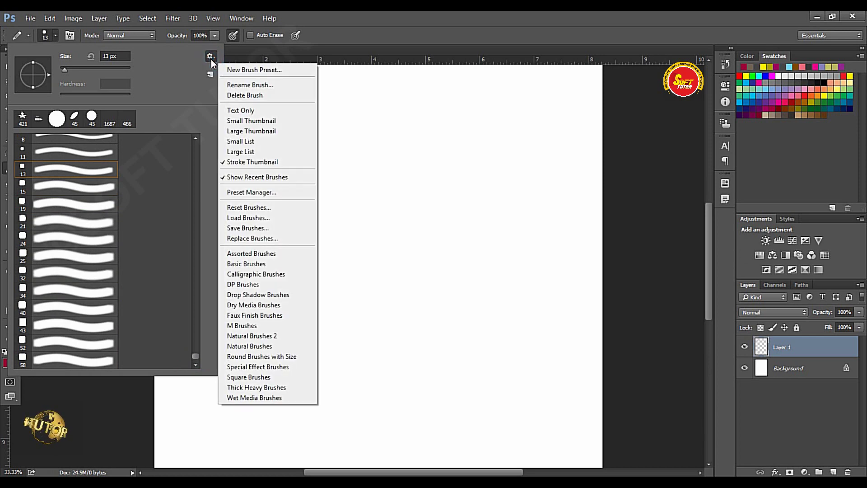
click(210, 59)
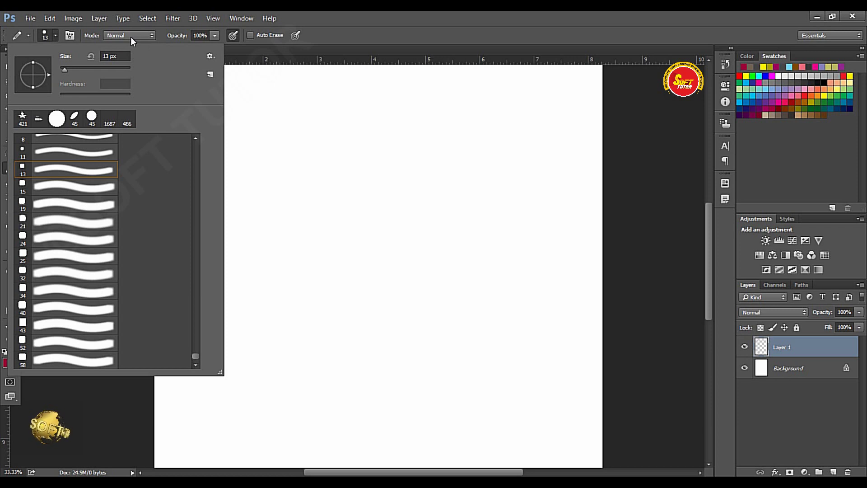
Step: Switch from the Pencil to the Color Replacement Tool
click(250, 36)
right_click(14, 169)
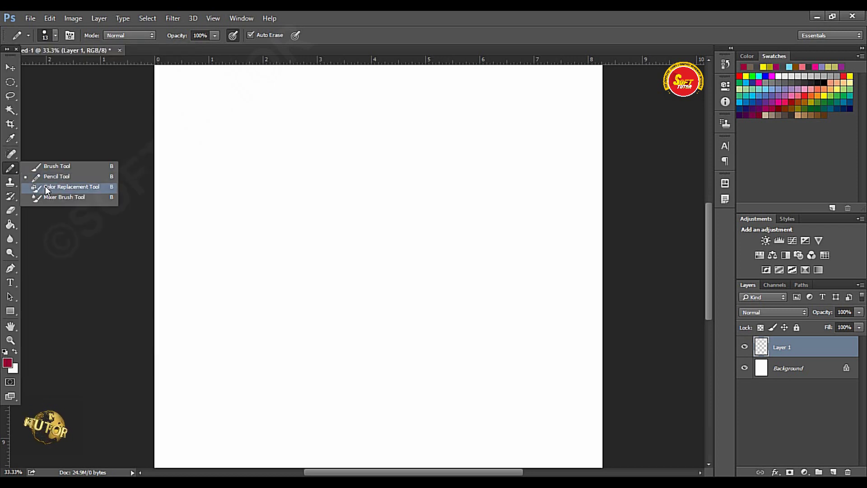
click(45, 186)
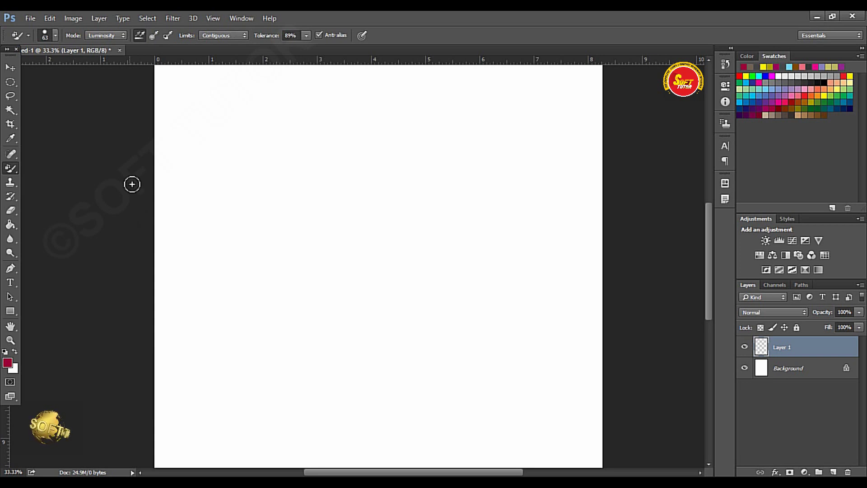
Step: Open the download.jpg portrait as a new document
click(31, 19)
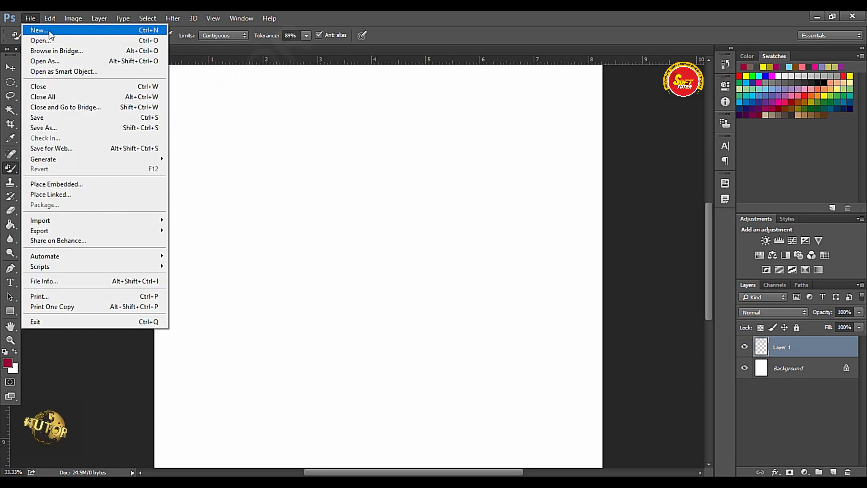
click(46, 42)
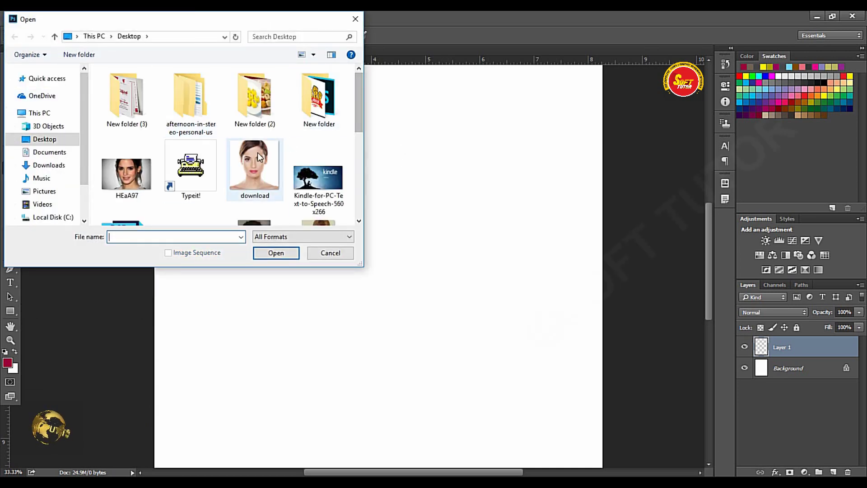
double_click(251, 150)
right_click(10, 168)
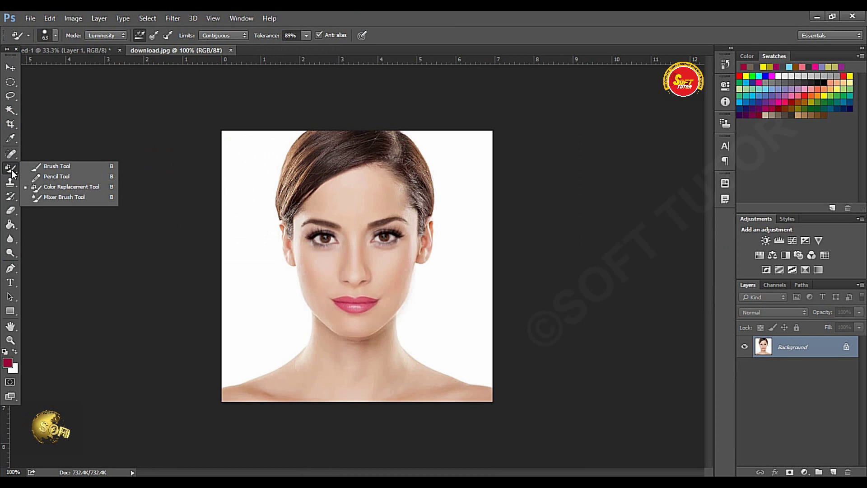
Step: Set the color replacement brush to 77 px, 90% hardness, with slightly lower spacing
click(69, 189)
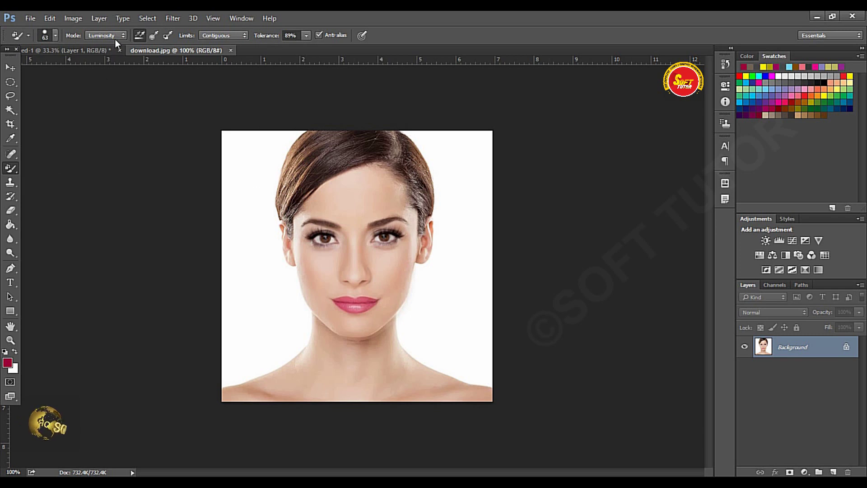
click(55, 35)
mouse_move(47, 70)
mouse_down()
mouse_move(111, 93)
mouse_move(65, 93)
mouse_up()
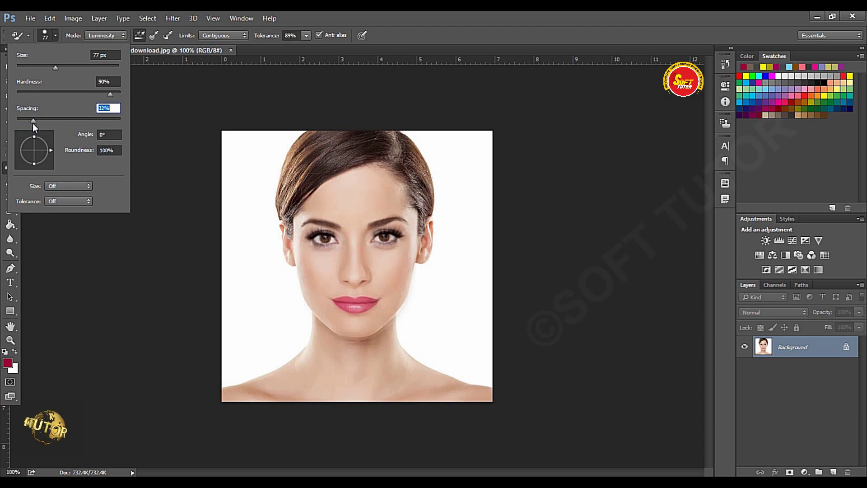
drag(32, 123, 31, 122)
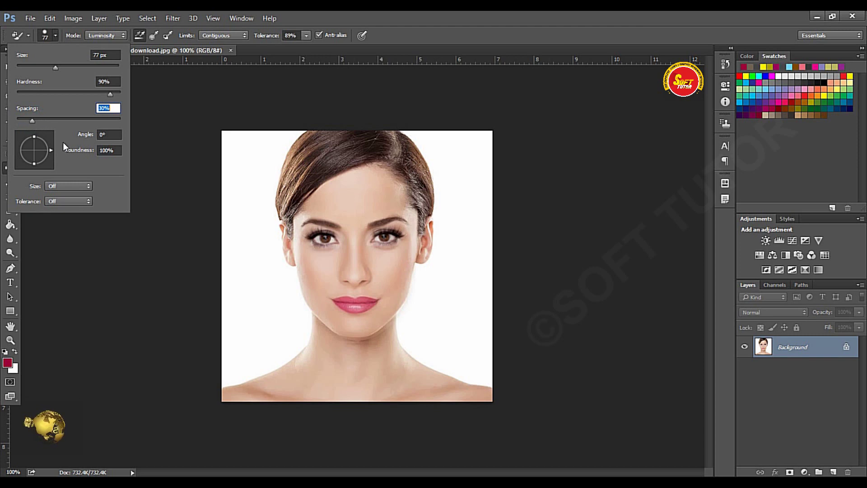
click(56, 40)
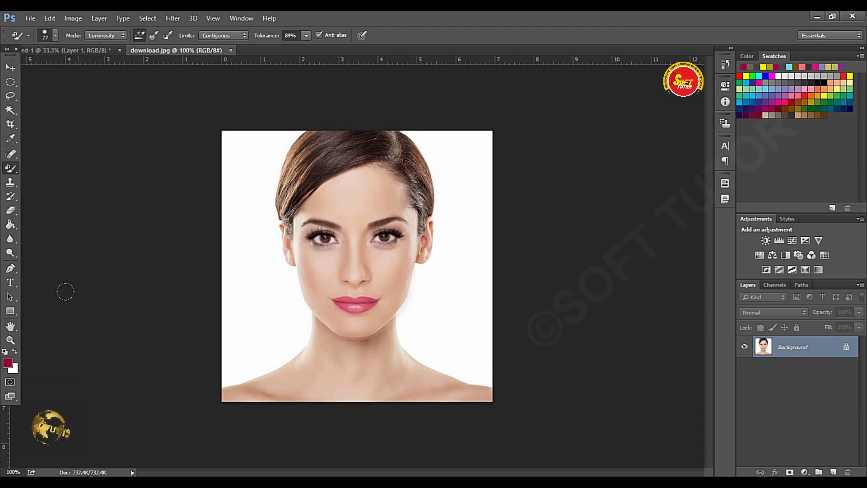
Step: Set the foreground colour to pale yellow (fae17f)
click(7, 362)
text(f71869)
drag(490, 235, 529, 237)
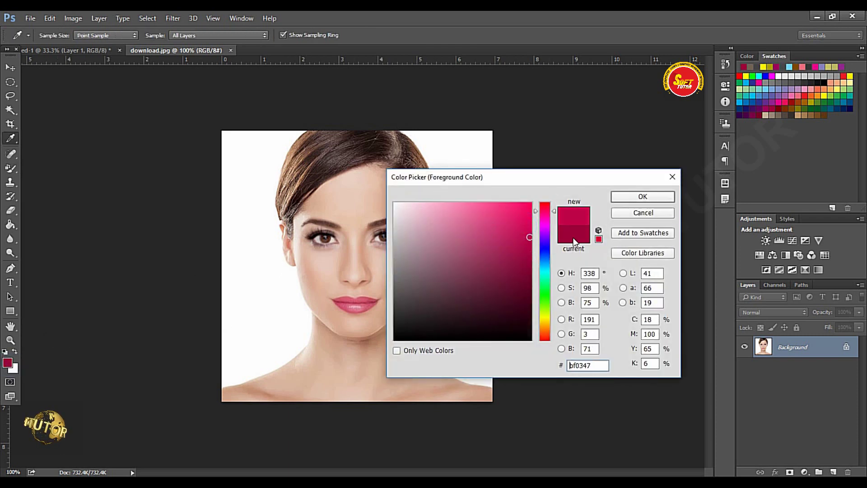
click(753, 102)
click(537, 323)
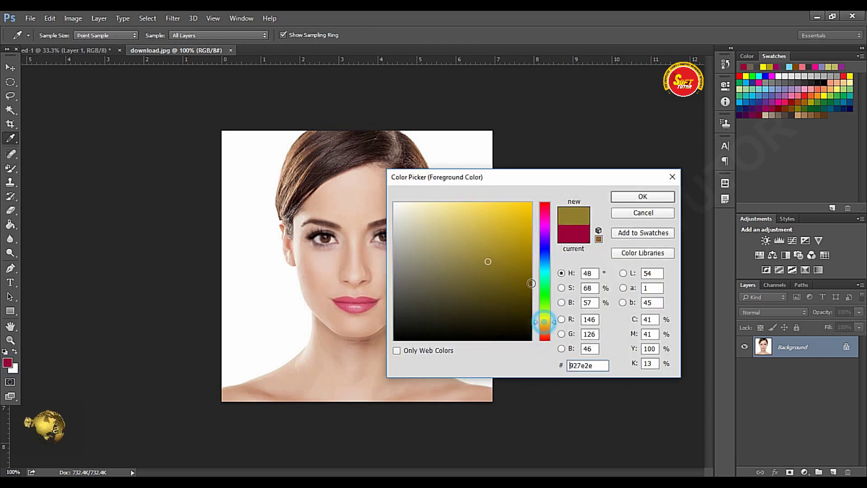
drag(515, 211, 480, 205)
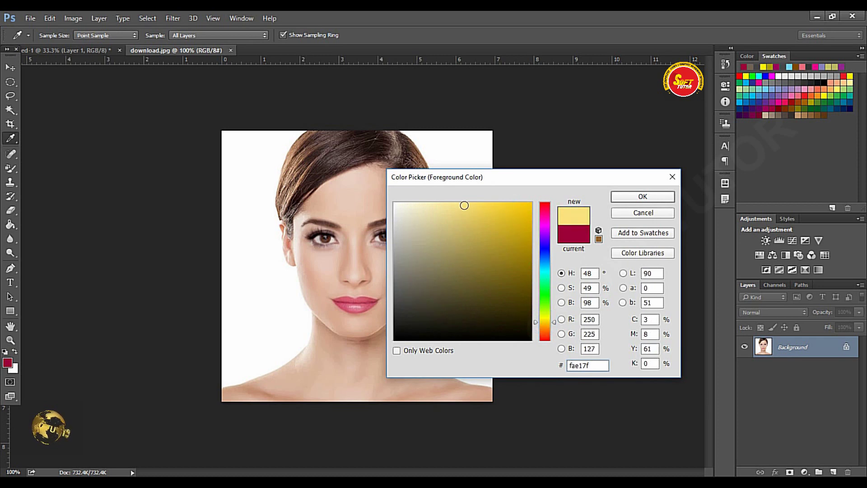
click(626, 196)
key(b)
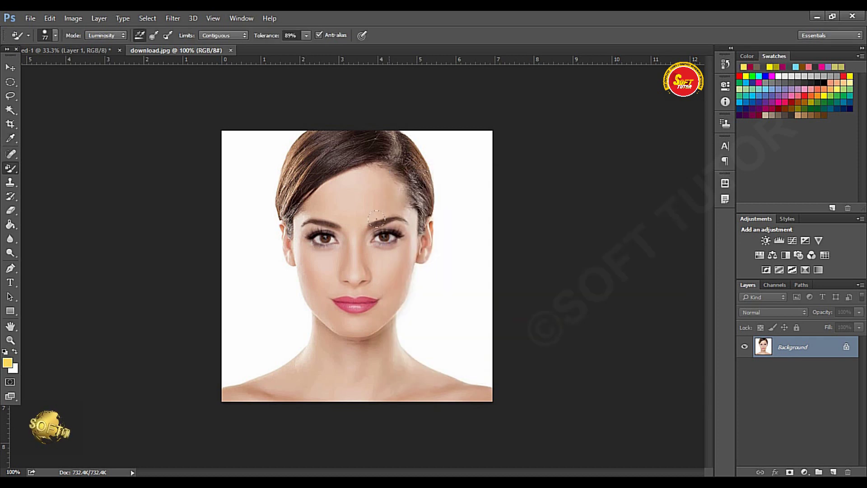
Step: Set the replacement mode to Color and paint yellow over the forehead and hairline
click(119, 36)
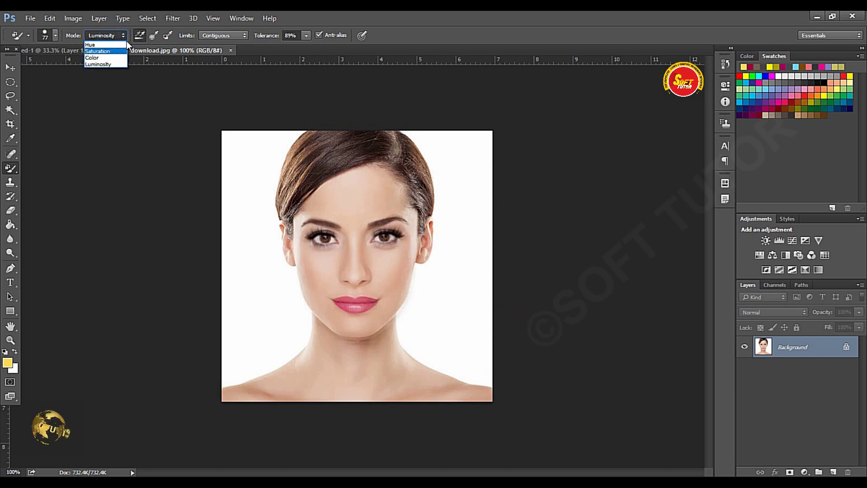
click(108, 58)
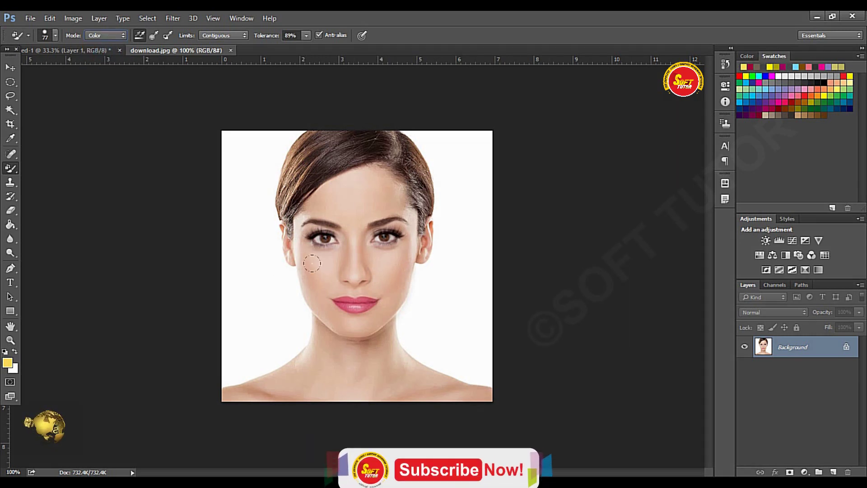
mouse_move(316, 212)
mouse_down()
mouse_move(395, 167)
mouse_move(356, 274)
mouse_move(299, 323)
mouse_move(481, 400)
mouse_up()
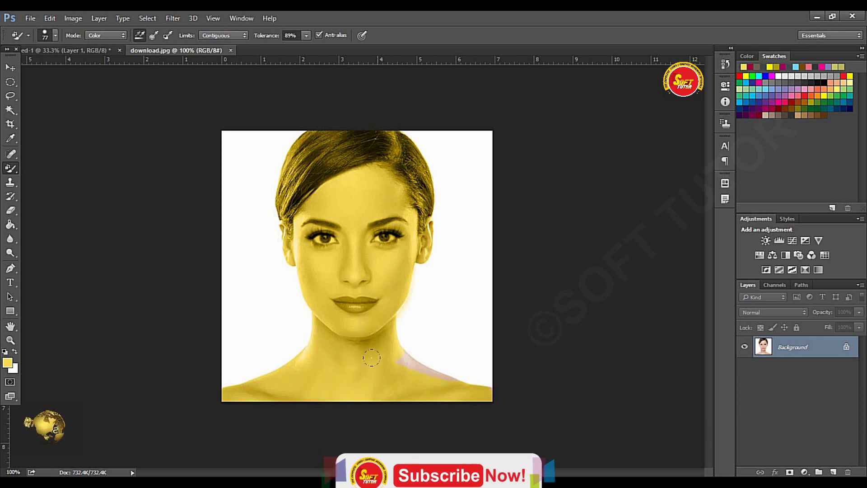
Step: Switch the replacement mode to Hue and undo the yellow tint with Ctrl+Z
click(113, 34)
click(108, 44)
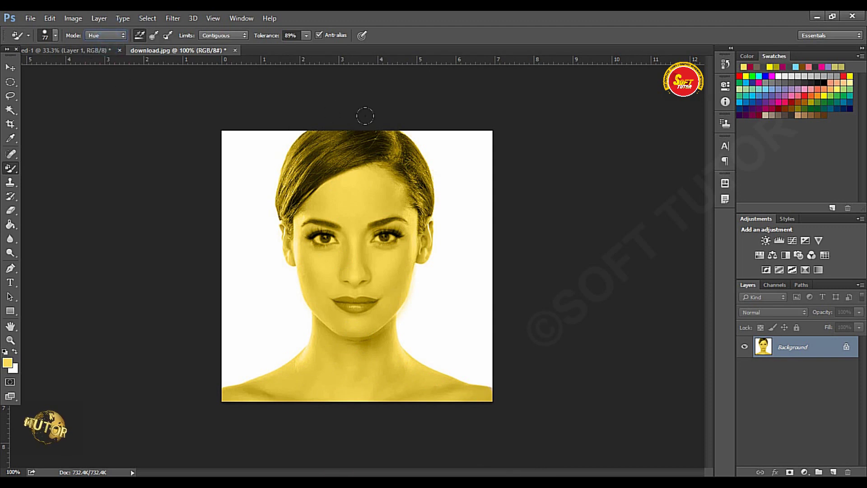
key(ctrl+z)
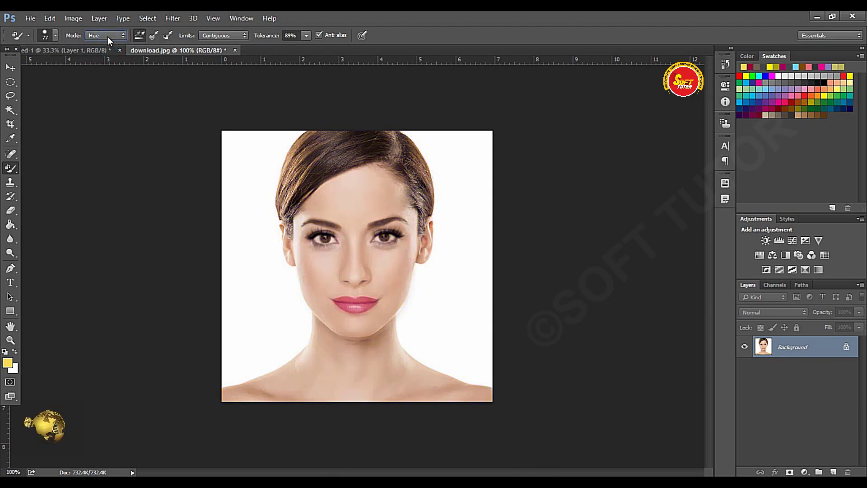
Step: Try Hue mode, tinting the hair, face and shoulders, then undo it
click(104, 36)
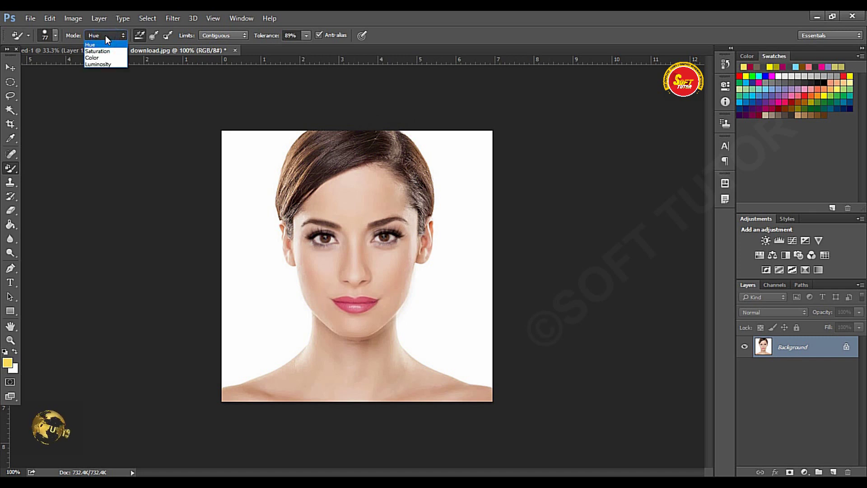
mouse_move(309, 166)
mouse_down()
mouse_move(309, 154)
mouse_move(293, 233)
mouse_up()
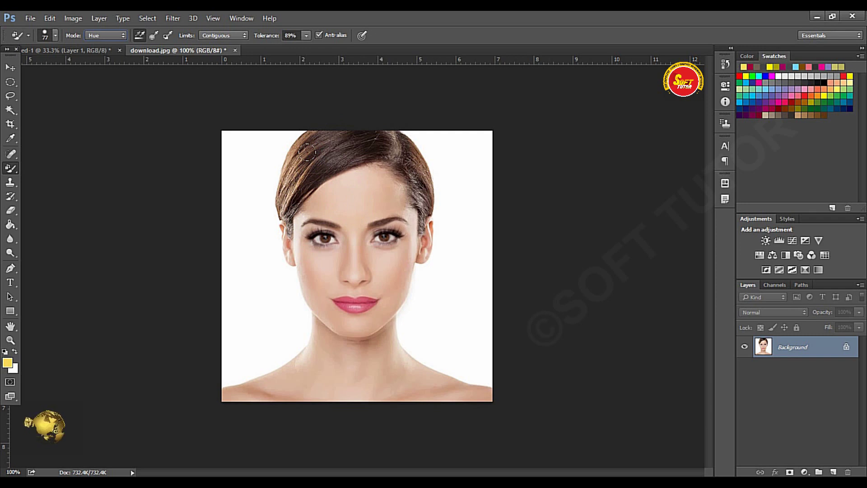
drag(307, 153, 480, 373)
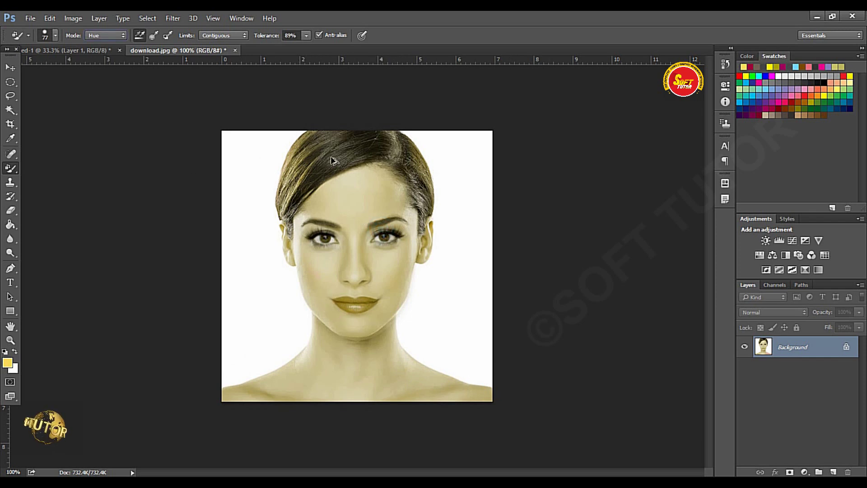
key(ctrl+z)
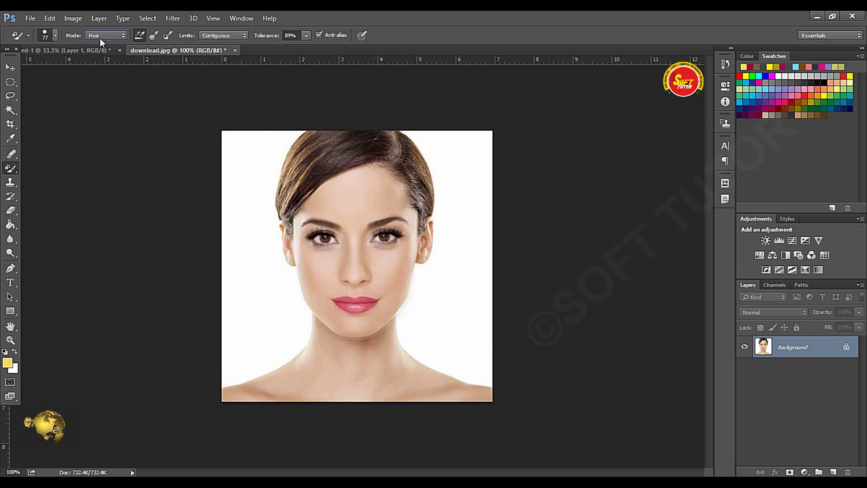
Step: Switch to Saturation mode and paint the hair red and recolour the lower neck
click(100, 40)
click(102, 51)
drag(345, 159, 298, 129)
drag(220, 380, 378, 382)
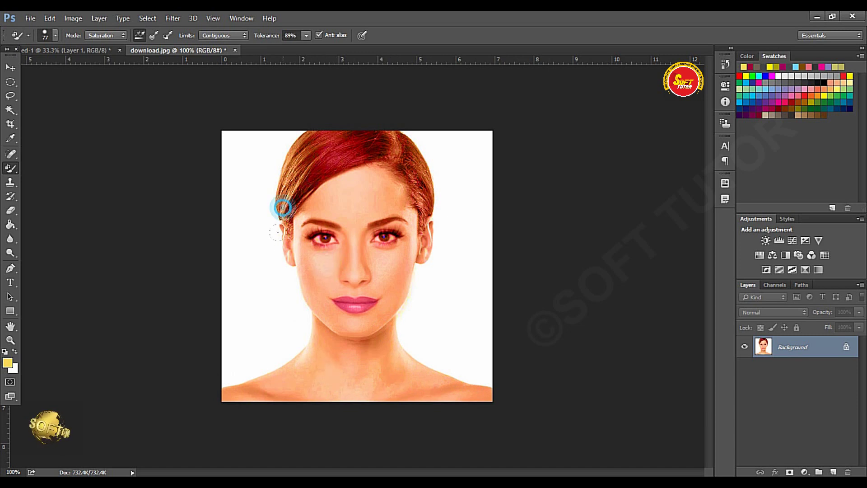
Step: Lower Tolerance to 1%, then 29%, and repaint the hair and forehead
click(306, 35)
drag(306, 47, 256, 46)
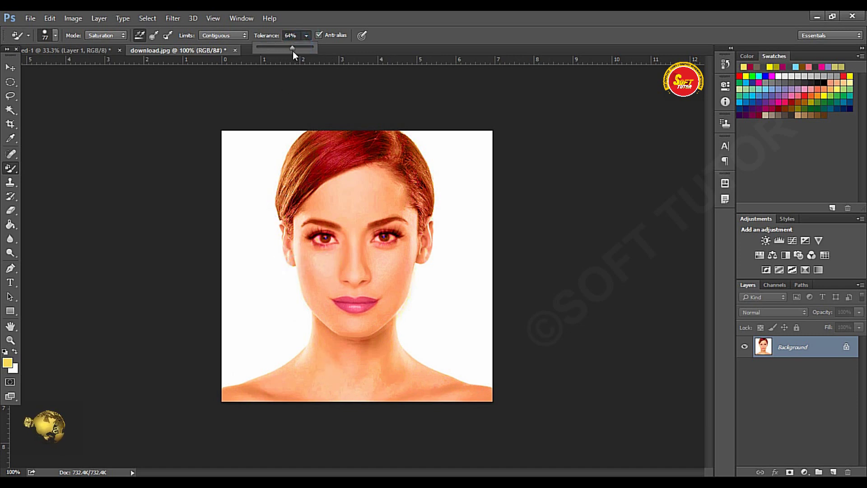
key(Return)
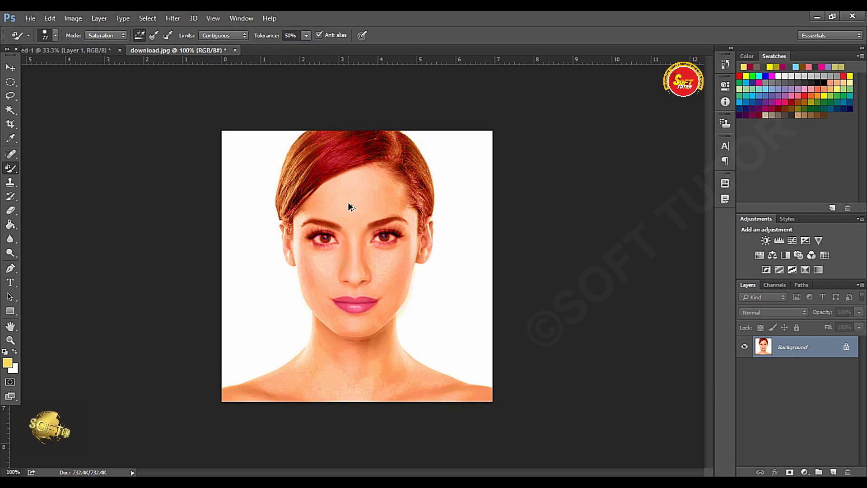
drag(304, 37, 294, 47)
mouse_move(286, 162)
mouse_down()
mouse_move(325, 190)
mouse_move(334, 135)
mouse_move(365, 126)
mouse_move(394, 194)
mouse_up()
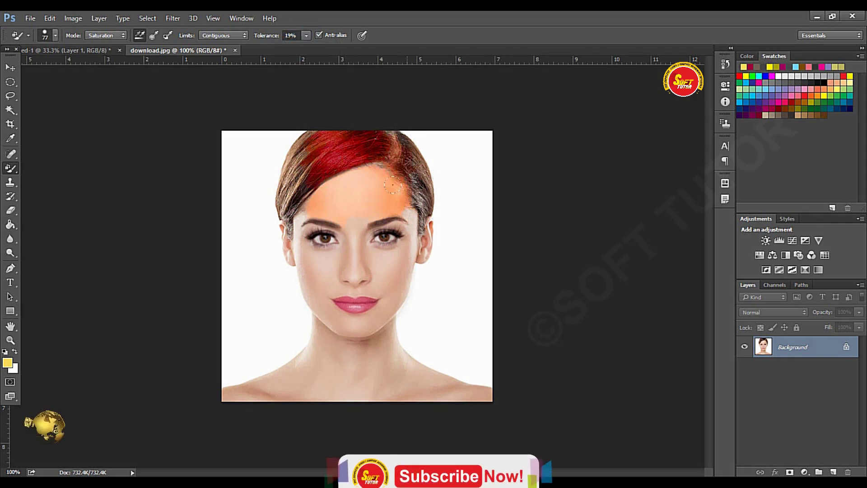
Step: Raise Tolerance to 89%, recolour the hair, eyes and chin, then select the Mixer Brush
scroll(356, 266, up, 2)
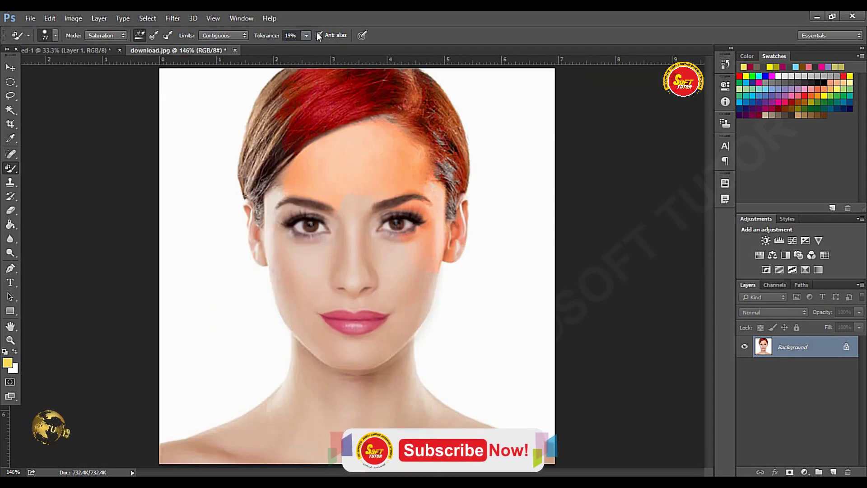
drag(305, 39, 346, 54)
drag(316, 99, 428, 129)
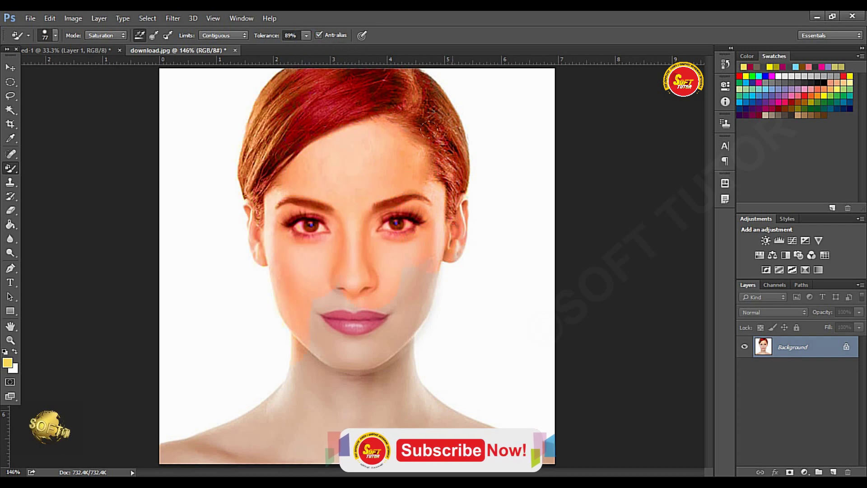
drag(406, 275, 280, 343)
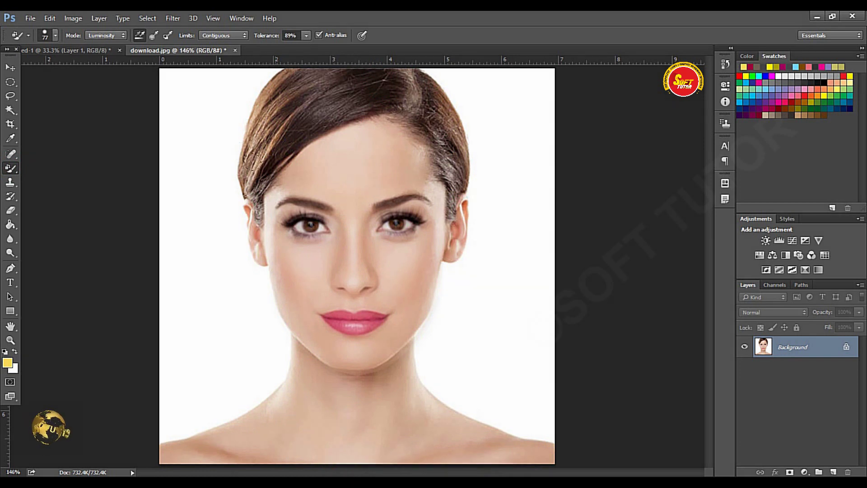
right_click(11, 171)
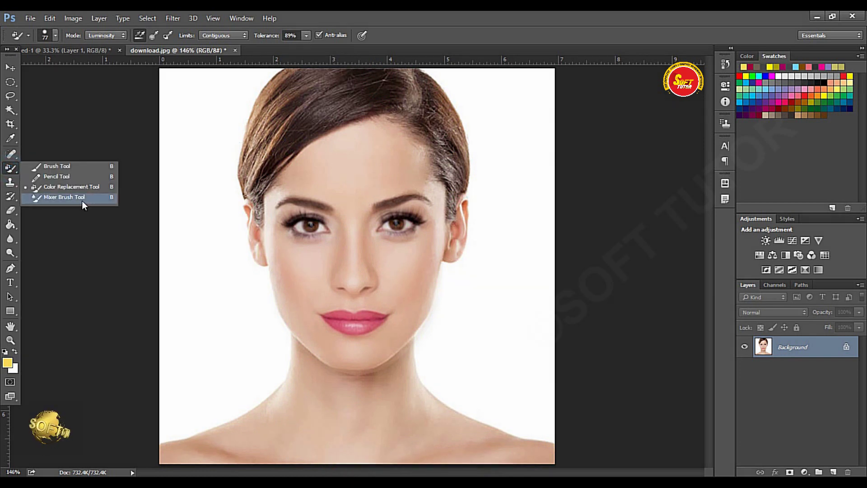
click(49, 198)
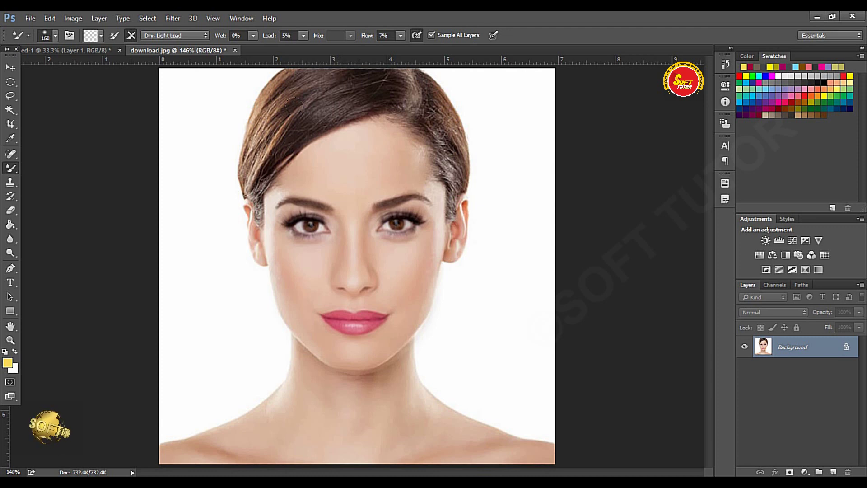
Step: Close download.jpg, discarding its unsaved changes
click(10, 68)
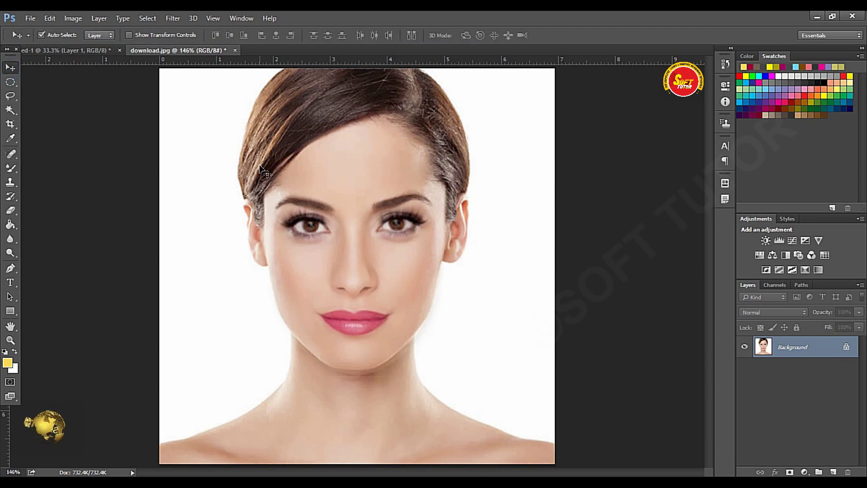
key(ctrl+w)
click(358, 196)
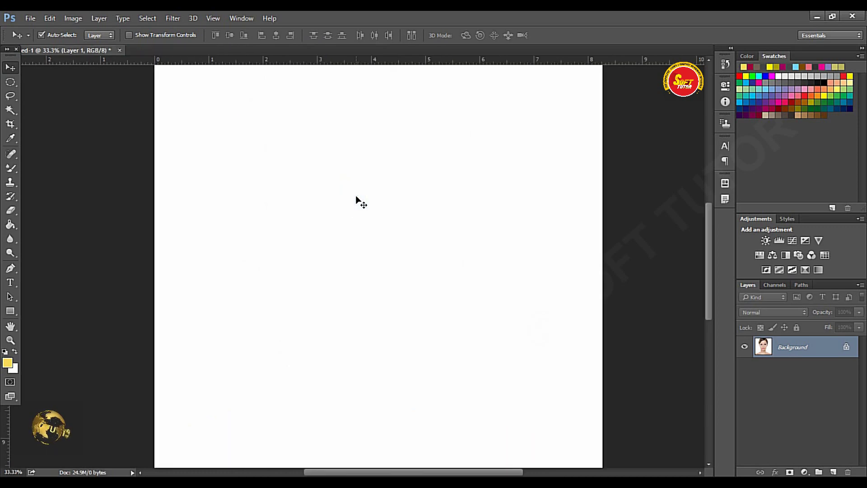
Step: Open the image HEaA97.jpg via File > Open
click(30, 18)
click(32, 40)
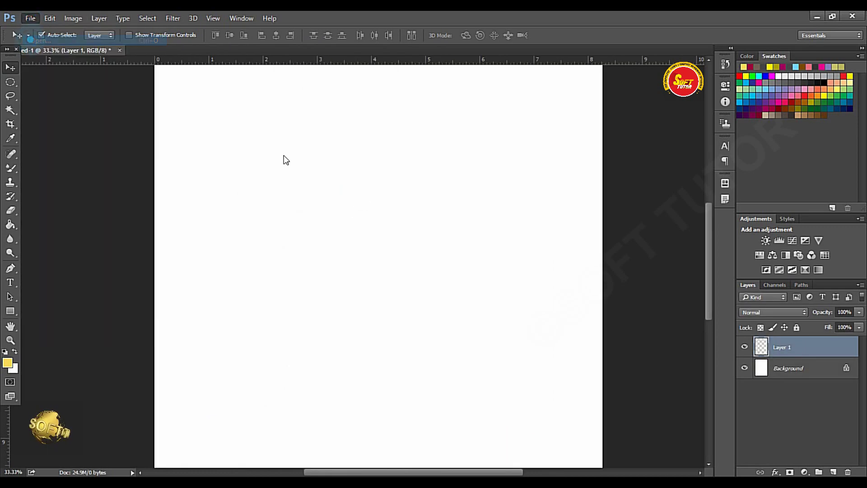
double_click(126, 174)
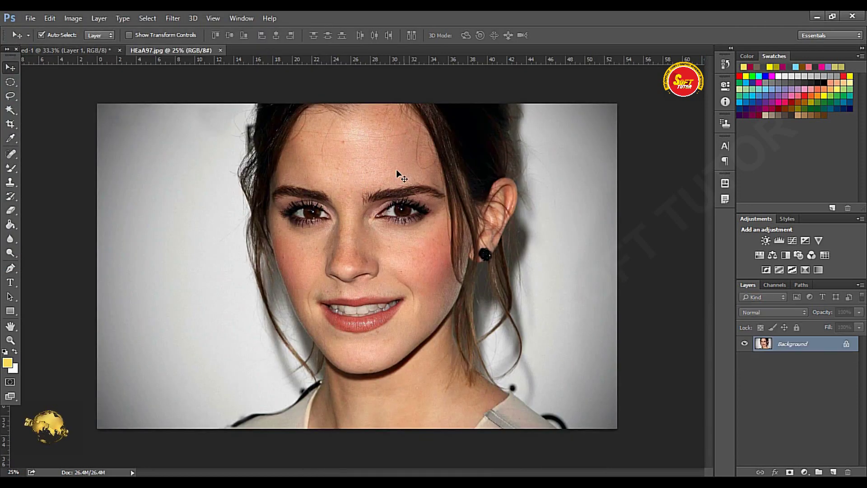
Step: Zoom and pan around the forehead and eyes, then zoom out to the whole face
drag(397, 169, 242, 170)
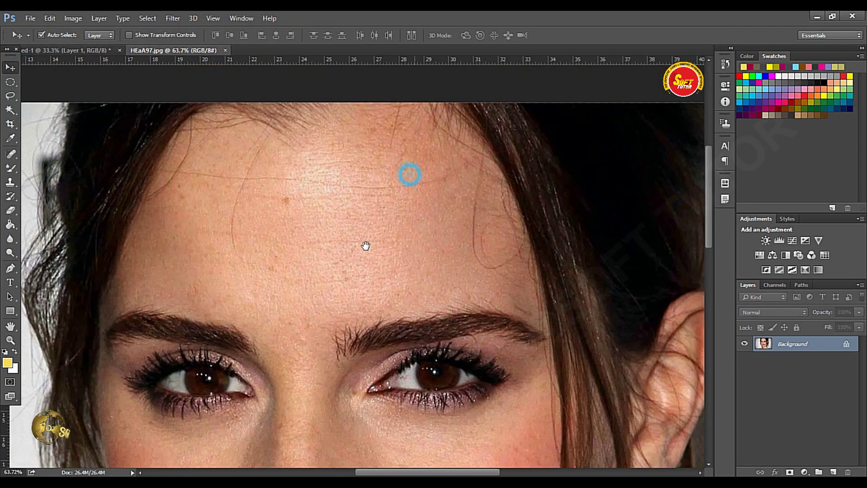
drag(363, 245, 359, 198)
scroll(348, 208, down, 2)
ctrl+click(368, 215)
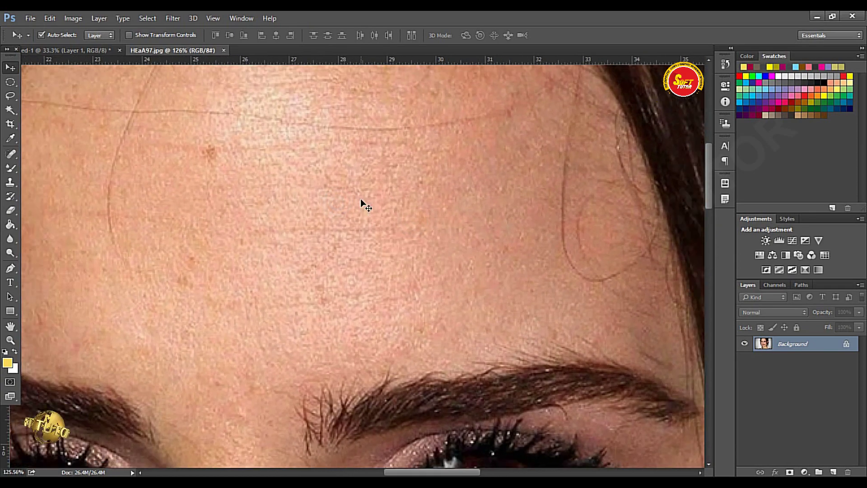
alt+click(360, 199)
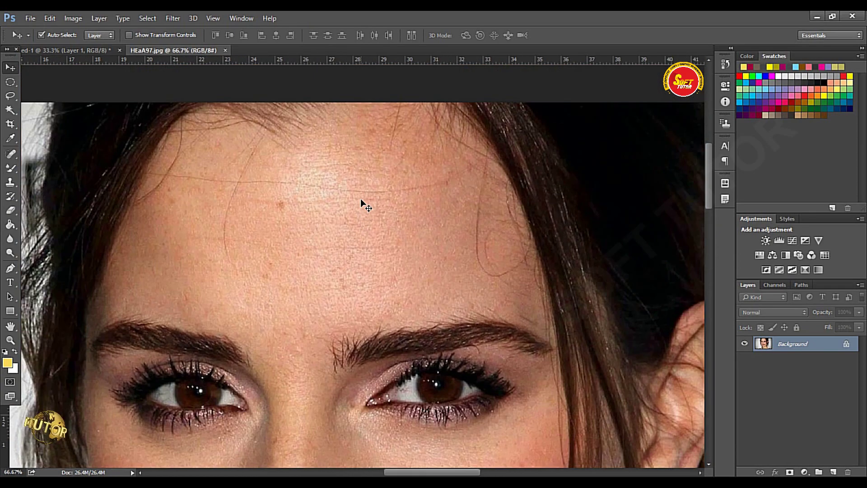
drag(360, 199, 363, 155)
alt+click(363, 155)
drag(367, 93, 410, 161)
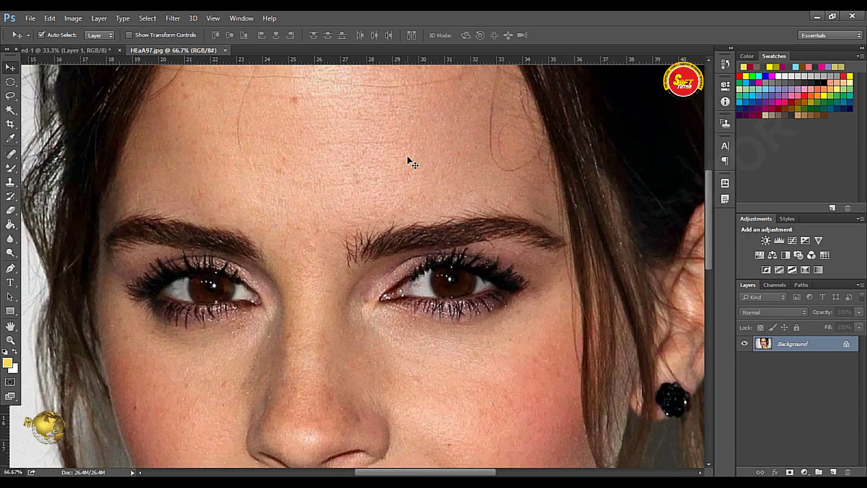
key(ctrl+minus)
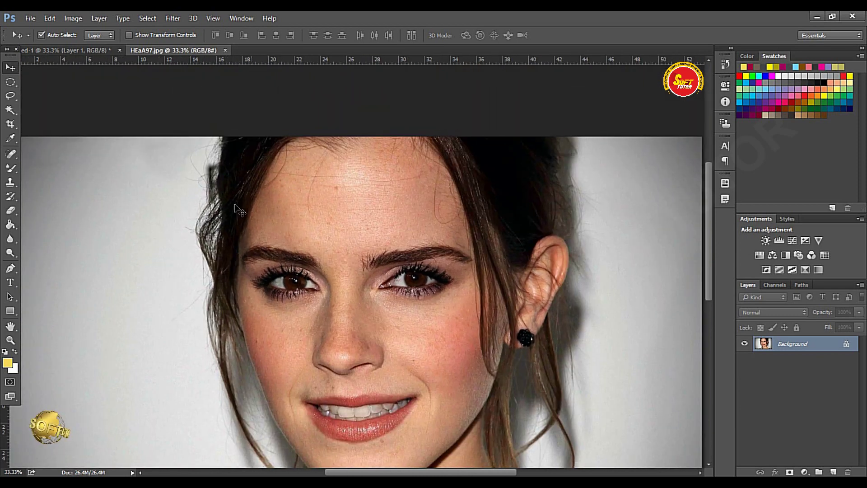
click(16, 166)
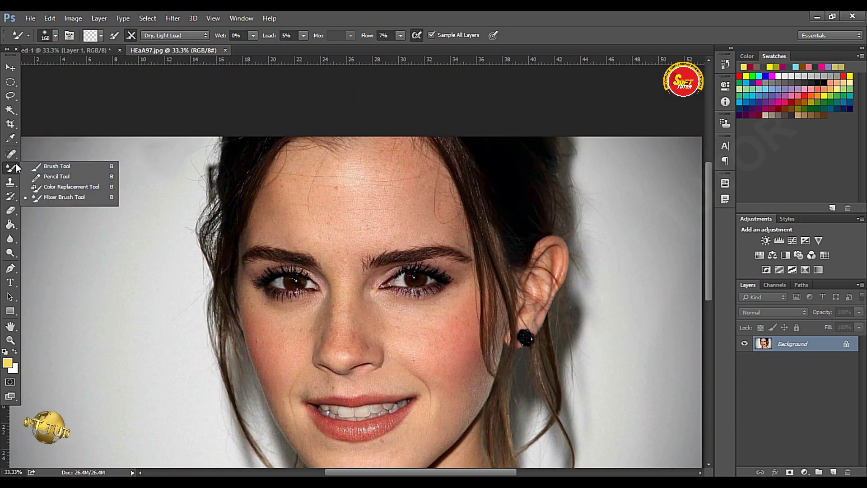
Step: Select the Mixer Brush and add a new empty layer above the photo
click(61, 198)
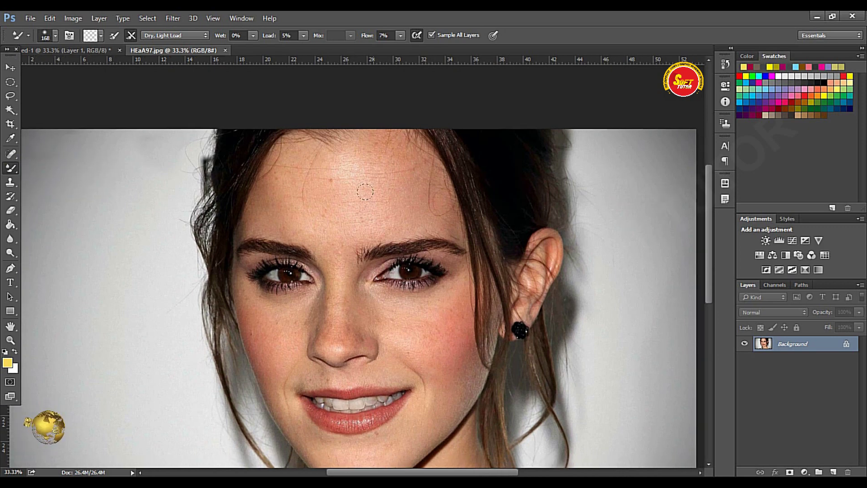
drag(343, 184, 319, 161)
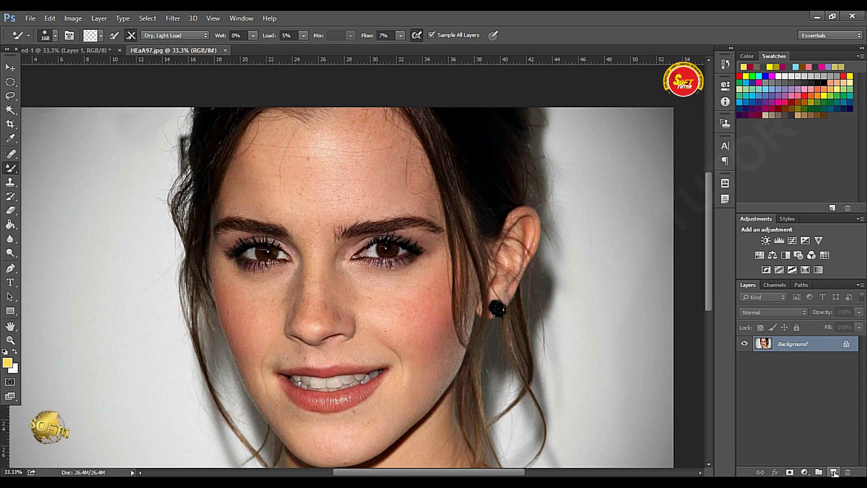
click(834, 473)
scroll(285, 194, up, 1)
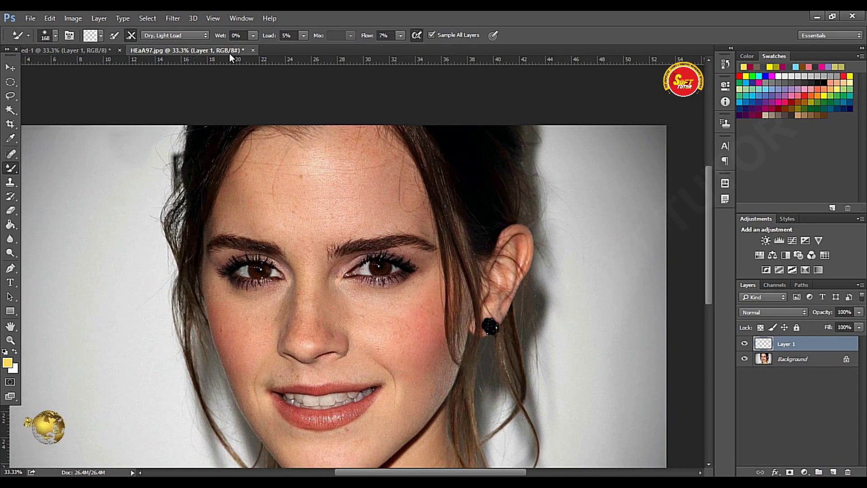
Step: Set the brush size to 133 px with 0% hardness
click(56, 34)
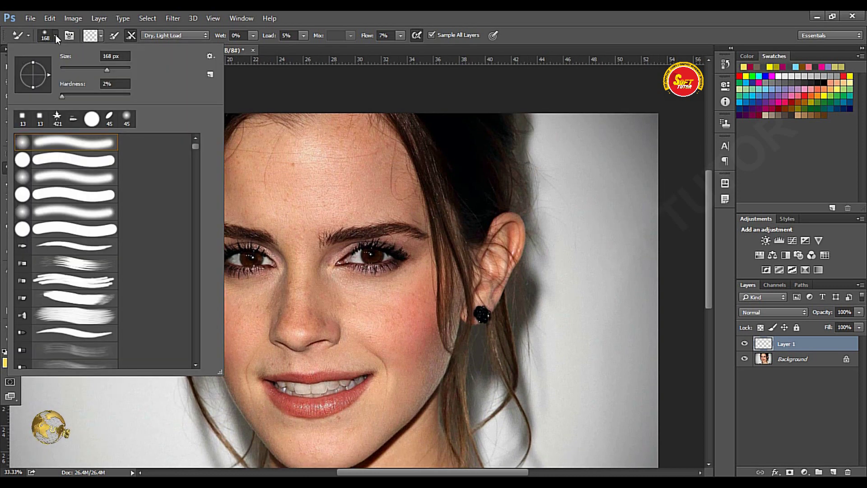
click(56, 35)
drag(107, 70, 98, 70)
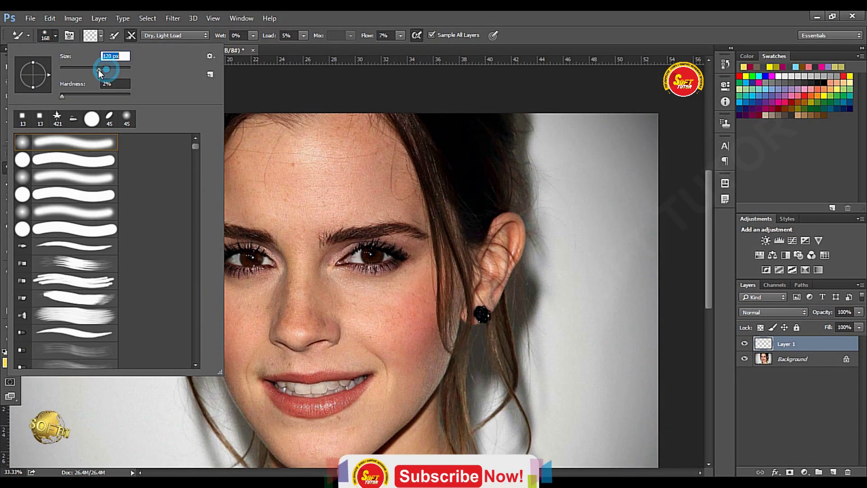
click(127, 81)
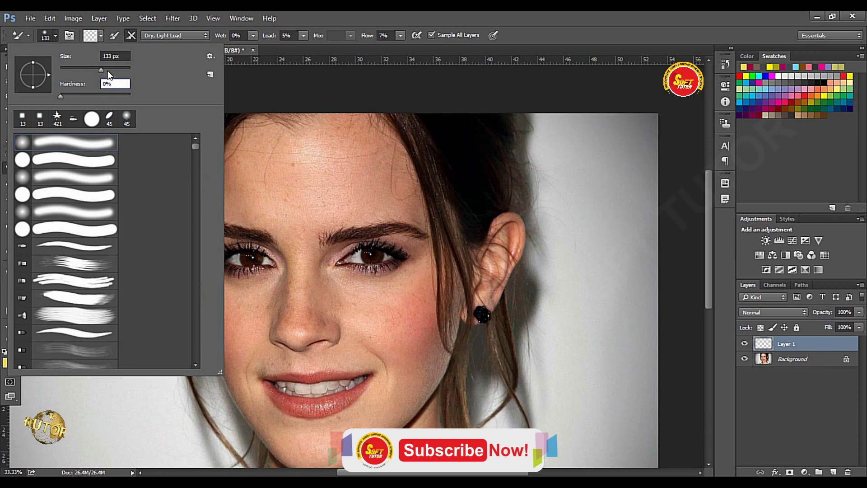
Step: Load the brush, pick pink from Swatches, and dab a test stroke on the forehead
click(101, 35)
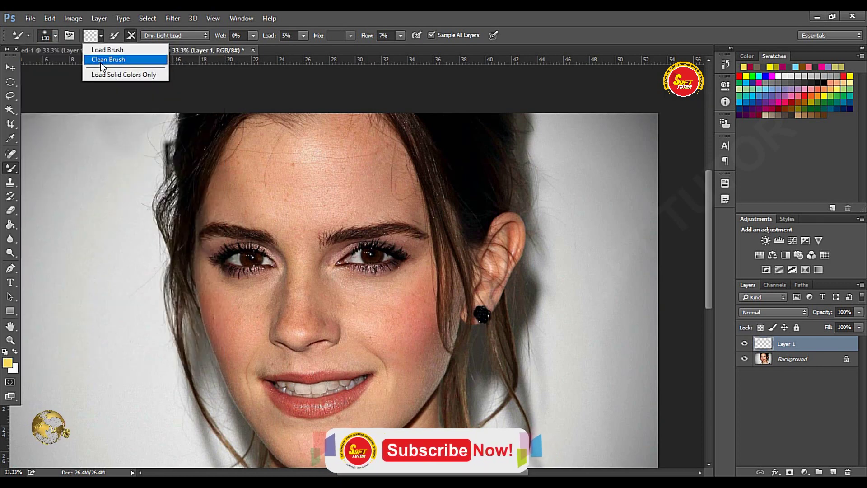
click(109, 51)
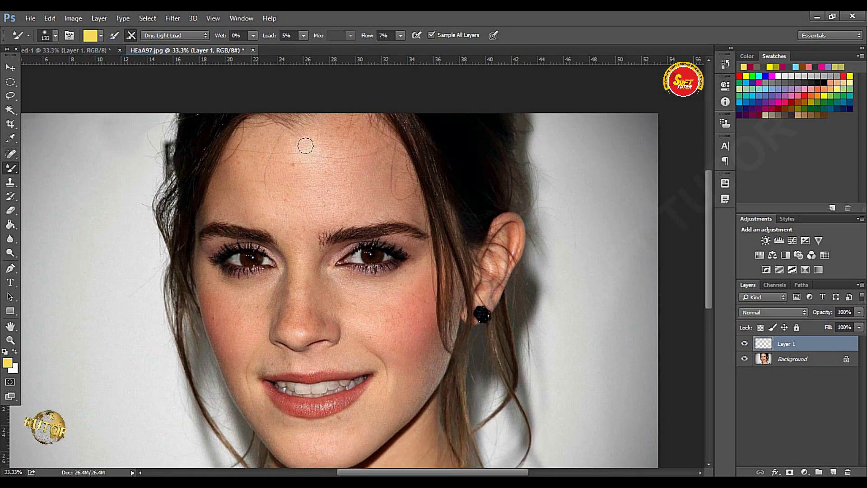
click(774, 93)
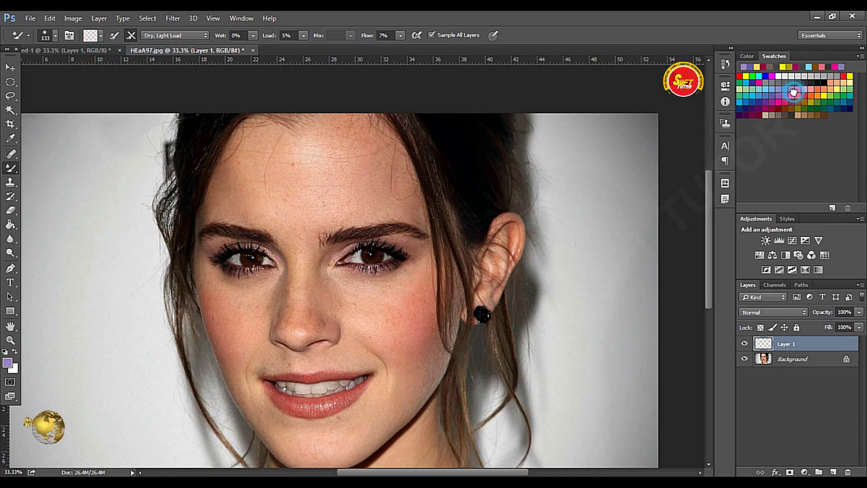
click(796, 94)
click(280, 172)
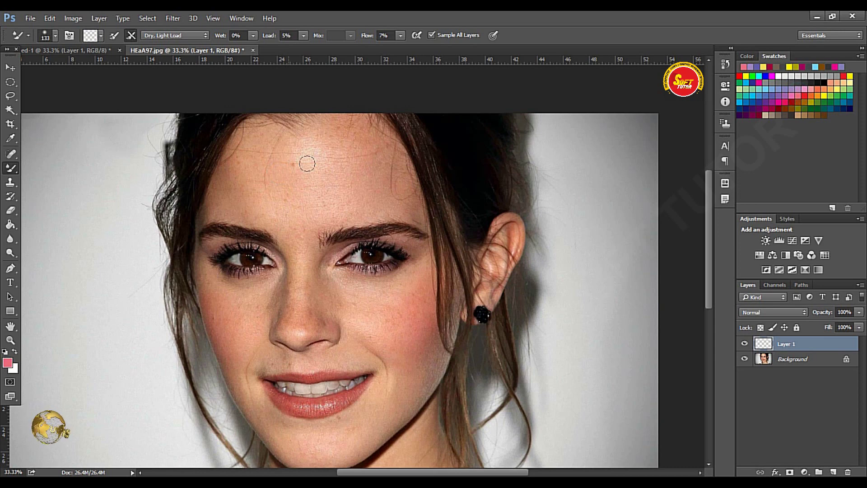
click(333, 188)
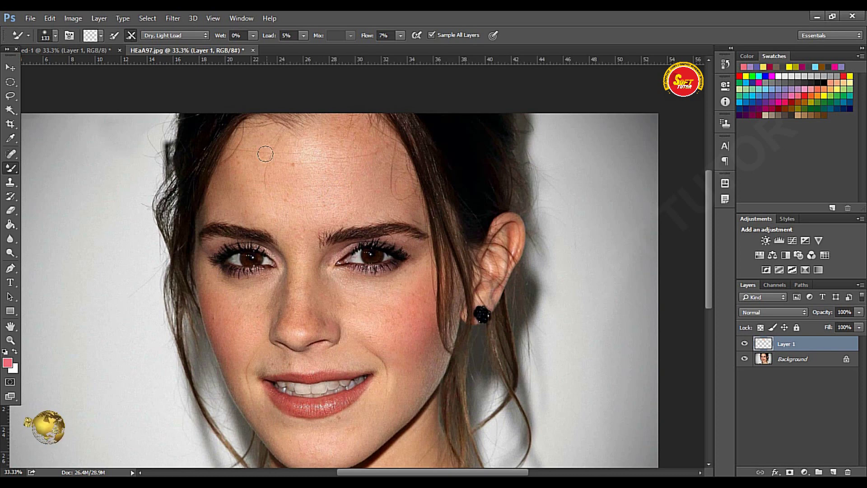
click(101, 35)
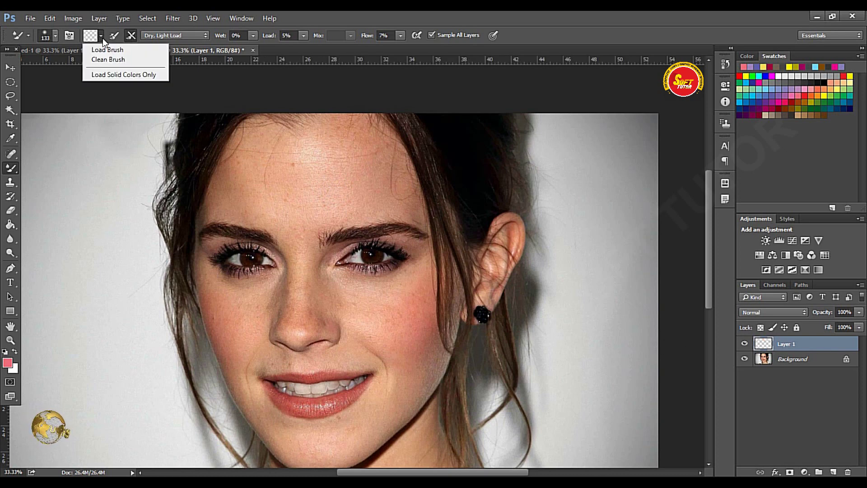
Step: Clean the brush and set Wet 4%, Mix 2% and Load 10%
click(109, 63)
click(235, 35)
text(4)
key(Return)
drag(320, 40, 323, 39)
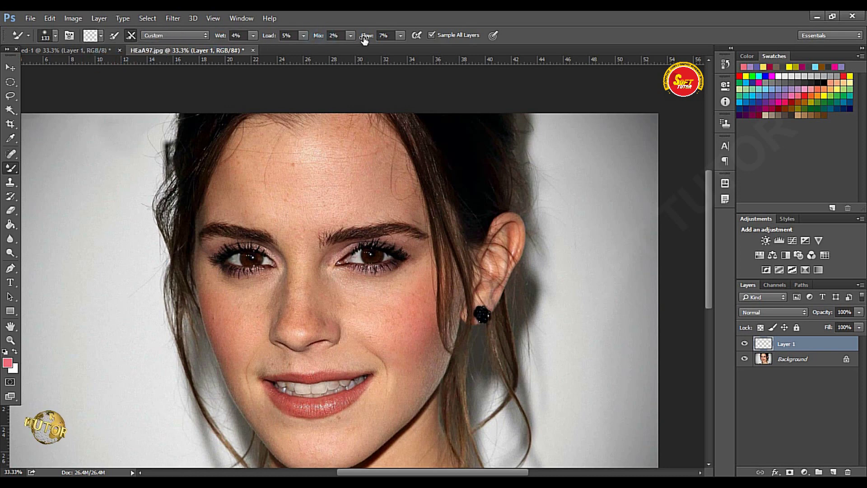
drag(270, 39, 273, 38)
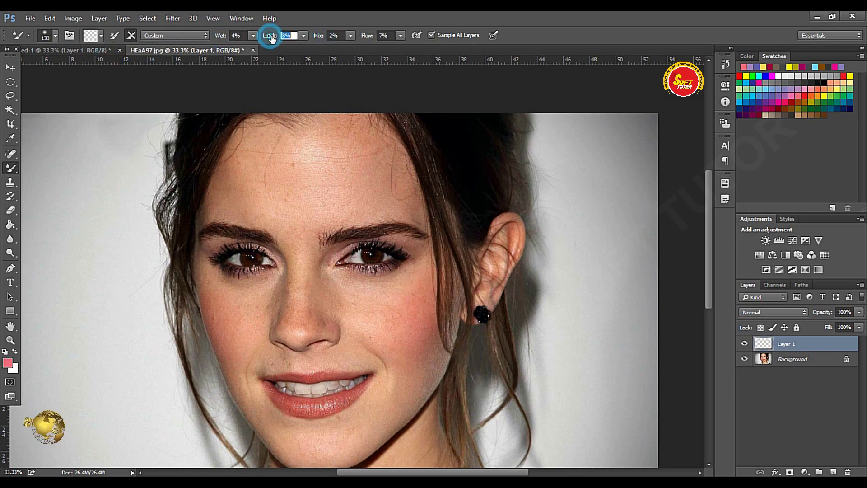
text(10)
key(Return)
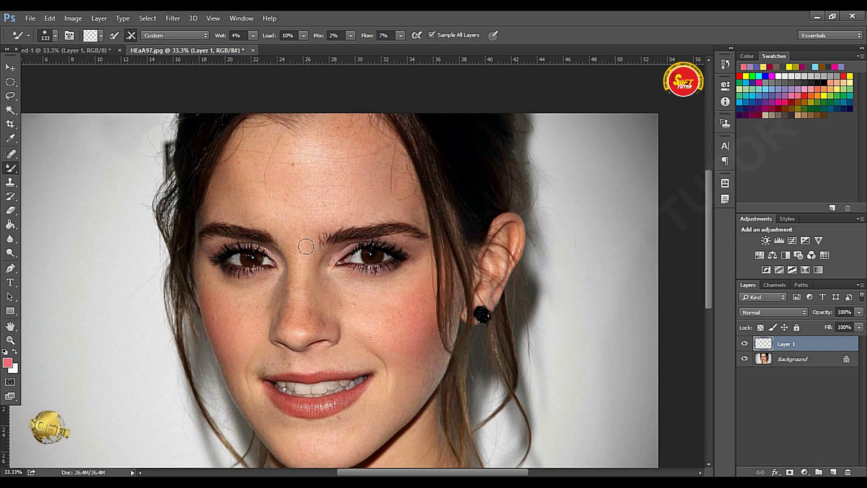
Step: Adjust to Wet 7%, Mix 32% and Flow 10%, then zoom onto the forehead
drag(226, 40, 228, 40)
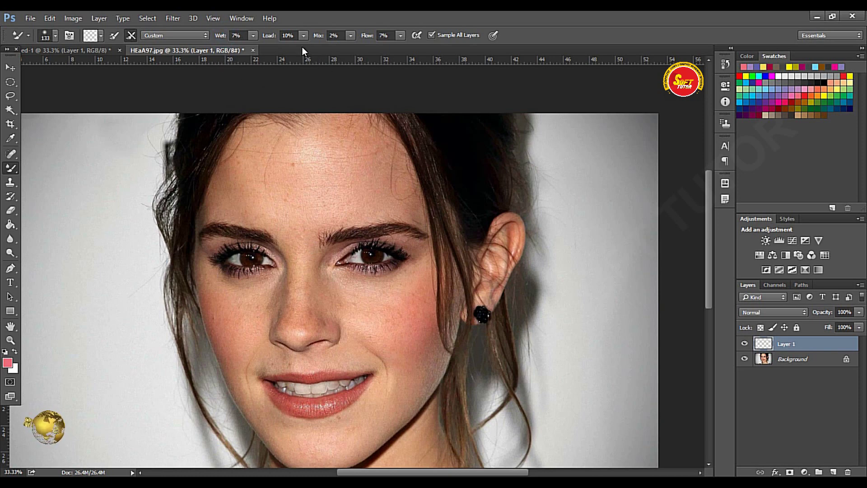
mouse_move(319, 35)
mouse_down()
mouse_move(351, 35)
mouse_move(329, 39)
mouse_up()
drag(321, 37, 322, 41)
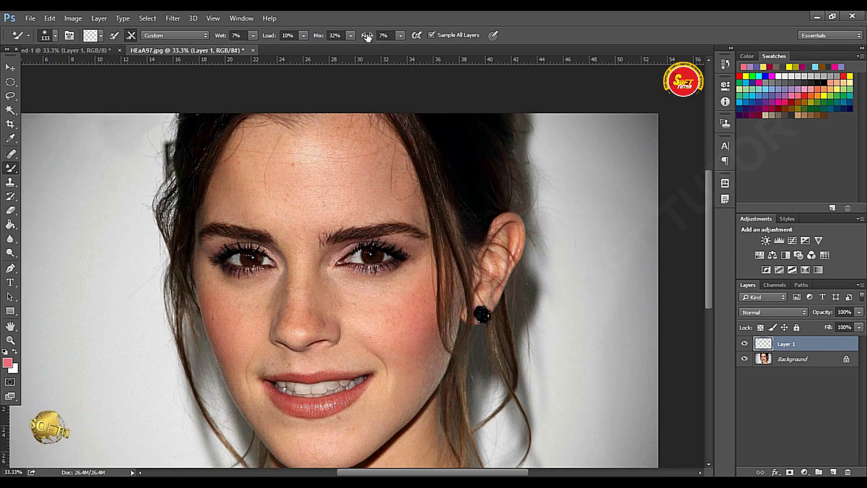
drag(368, 37, 370, 38)
drag(286, 163, 341, 195)
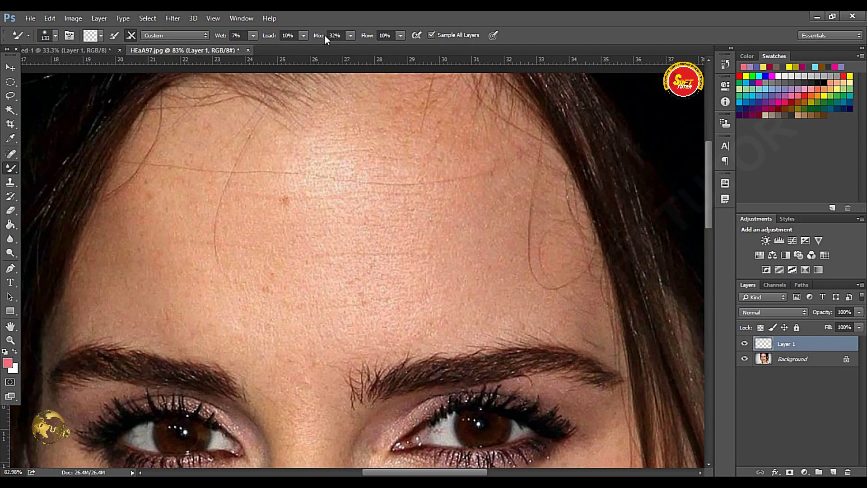
Step: Raise Mix to 36% and clean the brush
drag(326, 36, 330, 35)
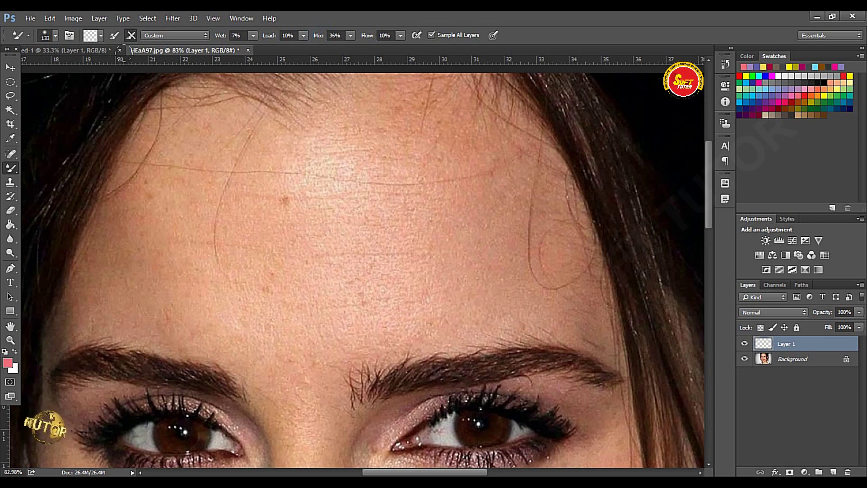
click(102, 35)
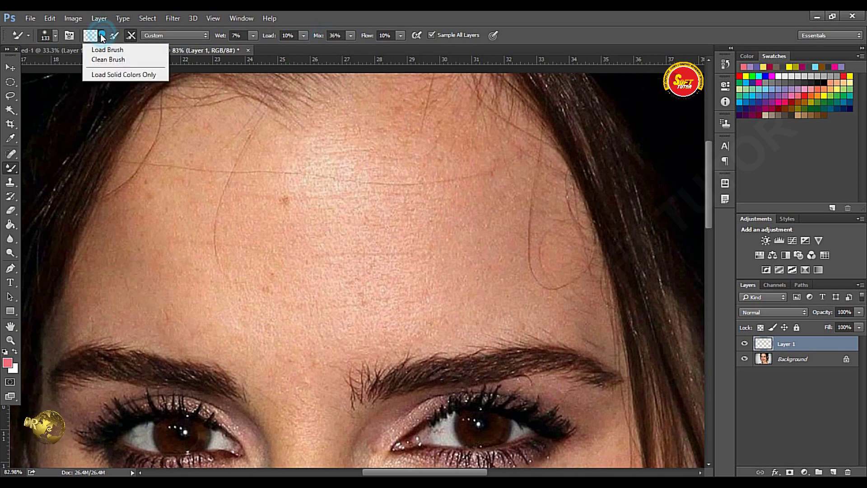
click(108, 60)
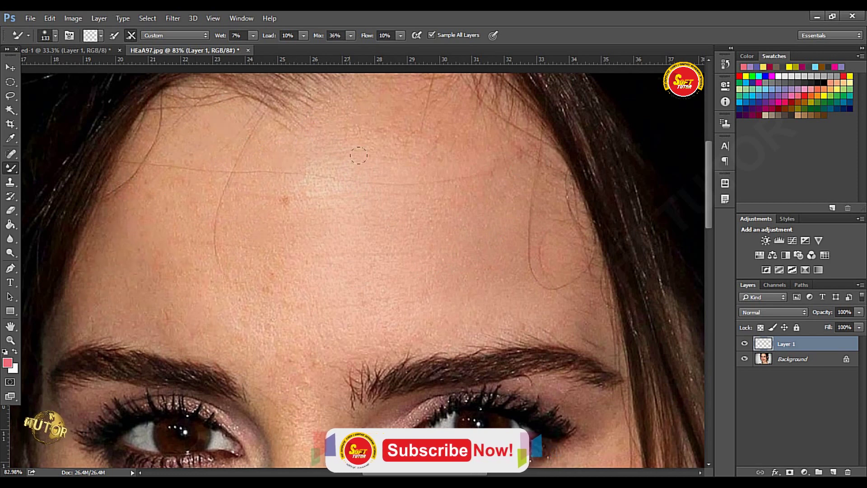
Step: Smooth the skin on the forehead, nose and above the upper lip
scroll(280, 247, down, 10)
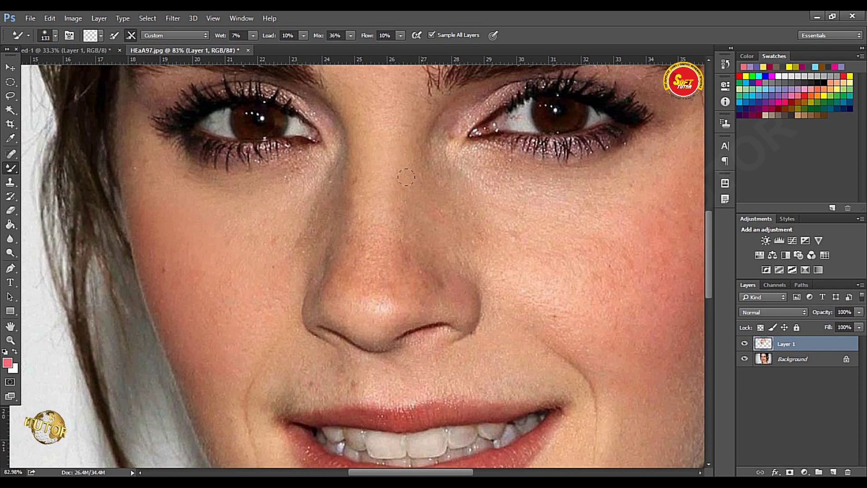
drag(436, 174, 262, 162)
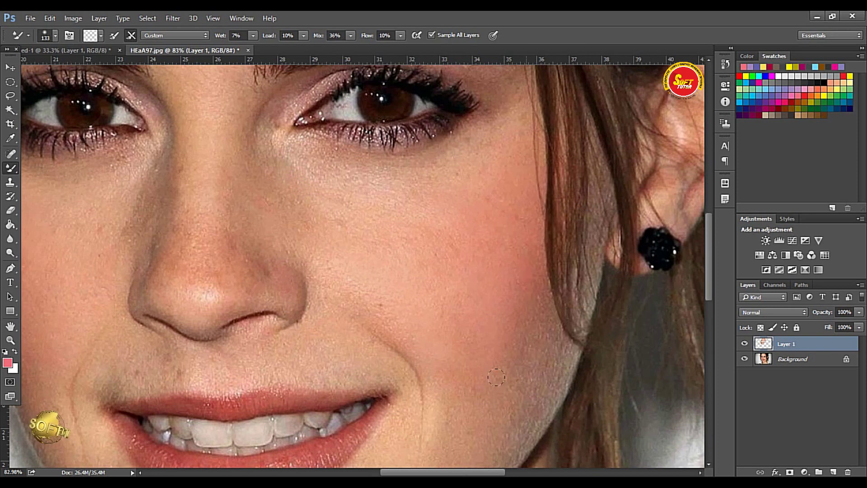
drag(450, 348, 474, 262)
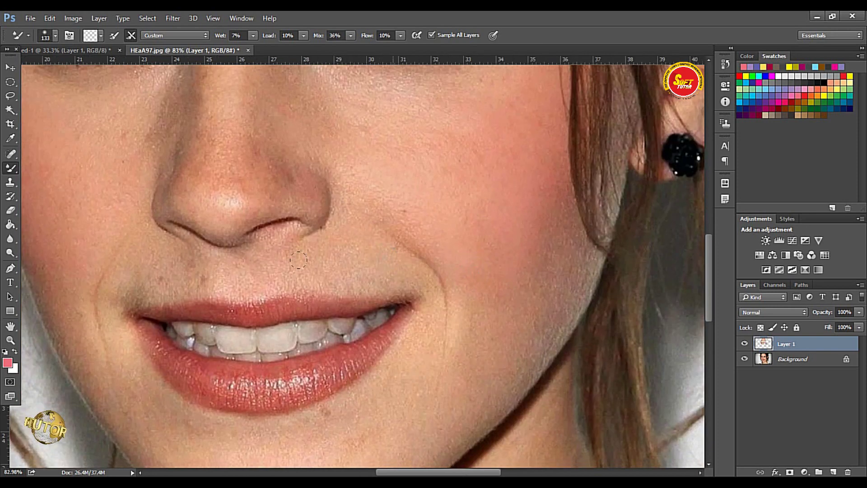
drag(180, 280, 151, 284)
click(200, 197)
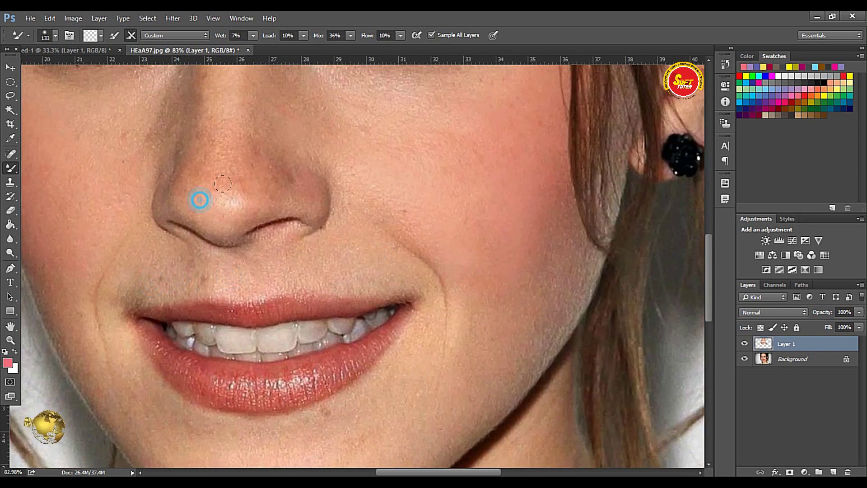
Step: Smooth around the lips, chin and cheeks, then fit the whole photo in the window
drag(377, 300, 383, 165)
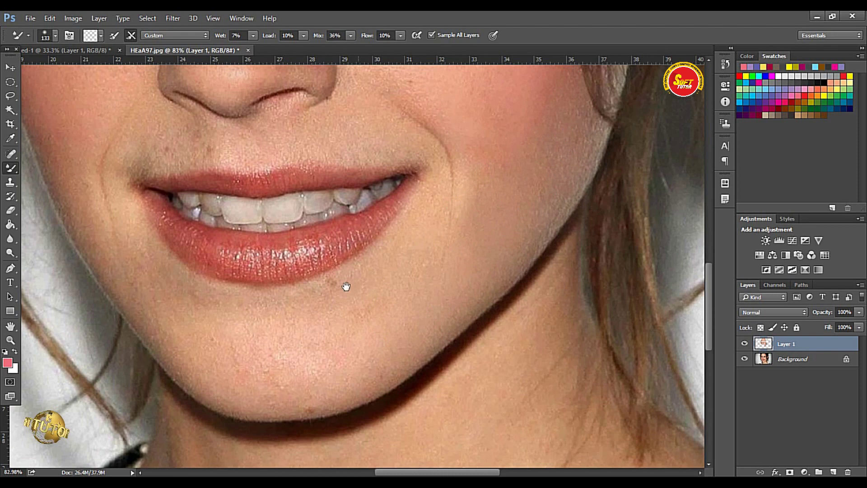
drag(346, 286, 416, 271)
drag(115, 76, 127, 195)
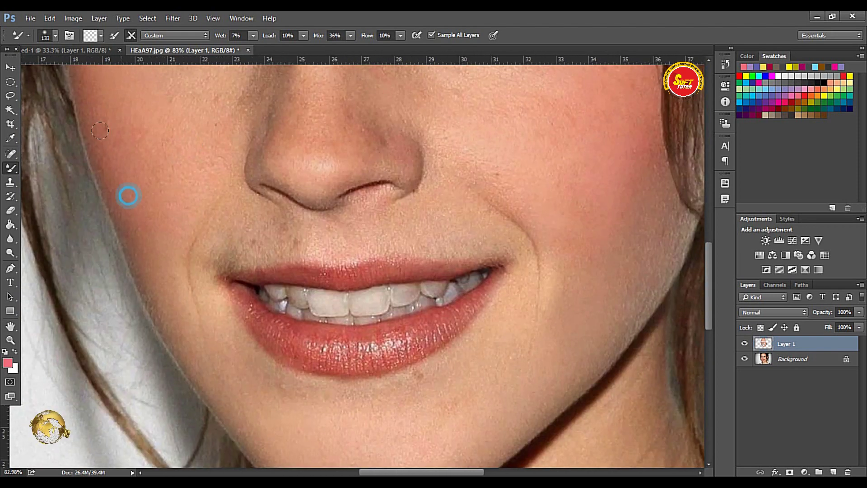
drag(217, 119, 218, 176)
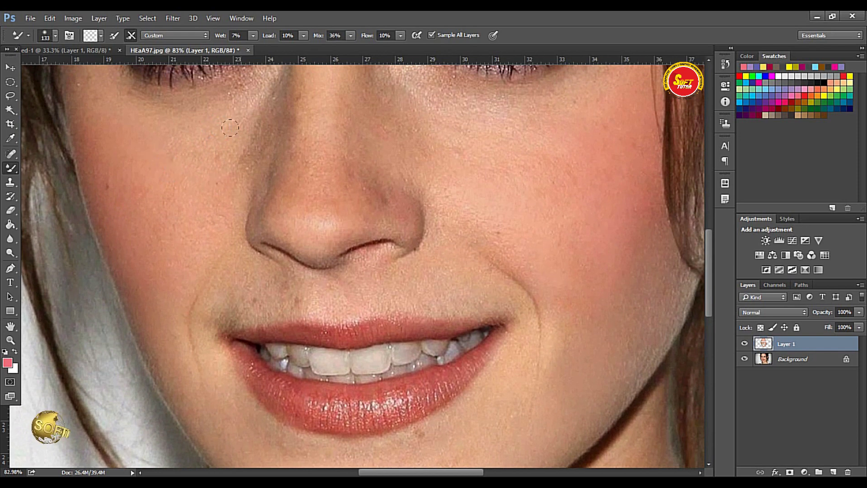
mouse_move(310, 284)
mouse_down()
mouse_move(296, 182)
mouse_move(180, 242)
mouse_up()
key(ctrl+0)
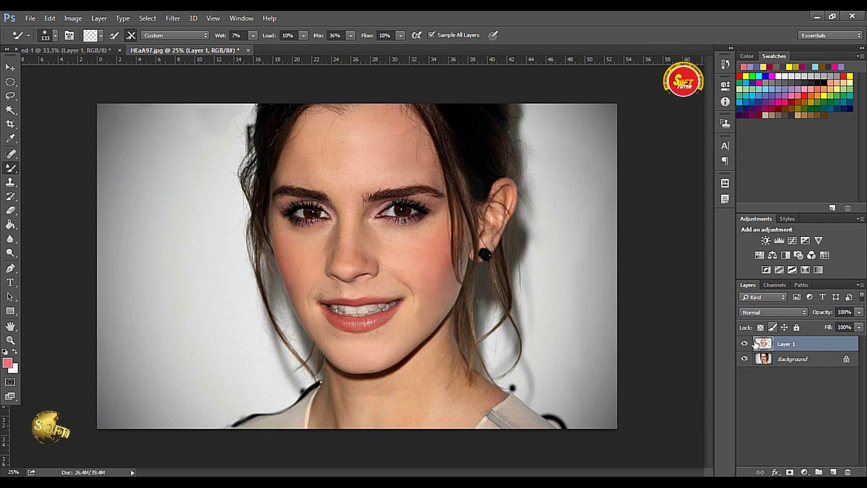
Step: Toggle Layer 1's visibility five times to compare the face before and after smoothing
click(744, 345)
click(744, 344)
click(744, 345)
click(744, 345)
click(744, 345)
click(744, 345)
click(744, 345)
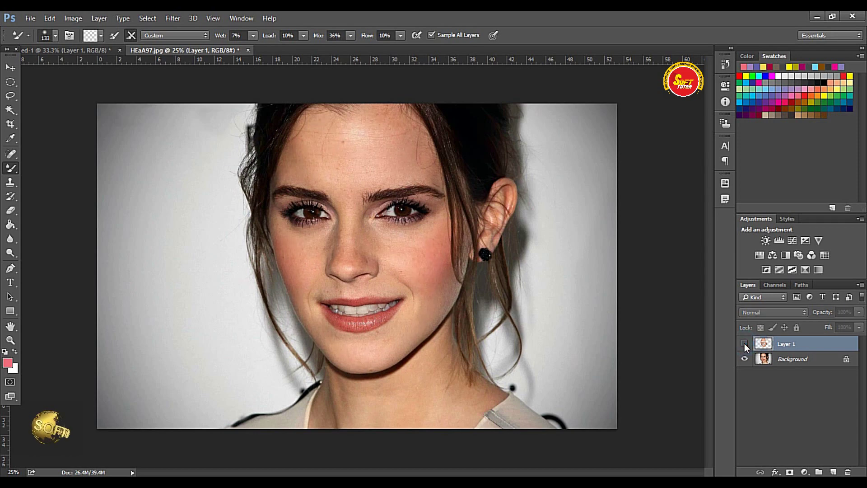
click(744, 345)
click(744, 345)
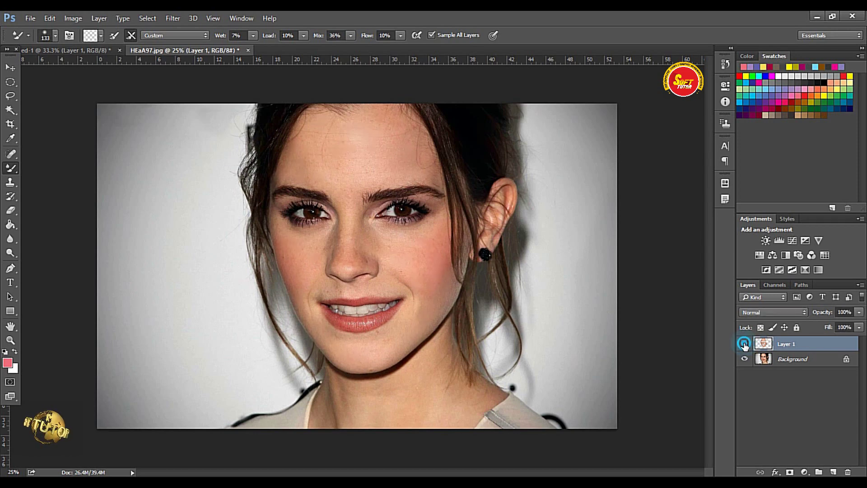
click(744, 345)
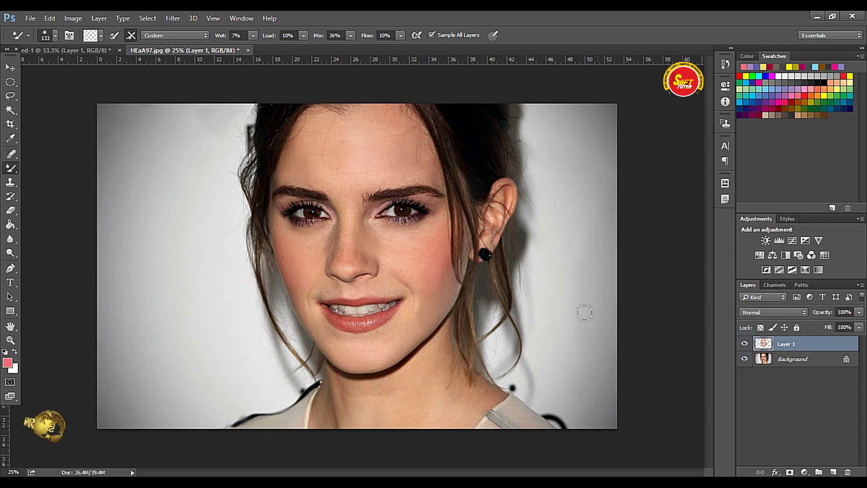